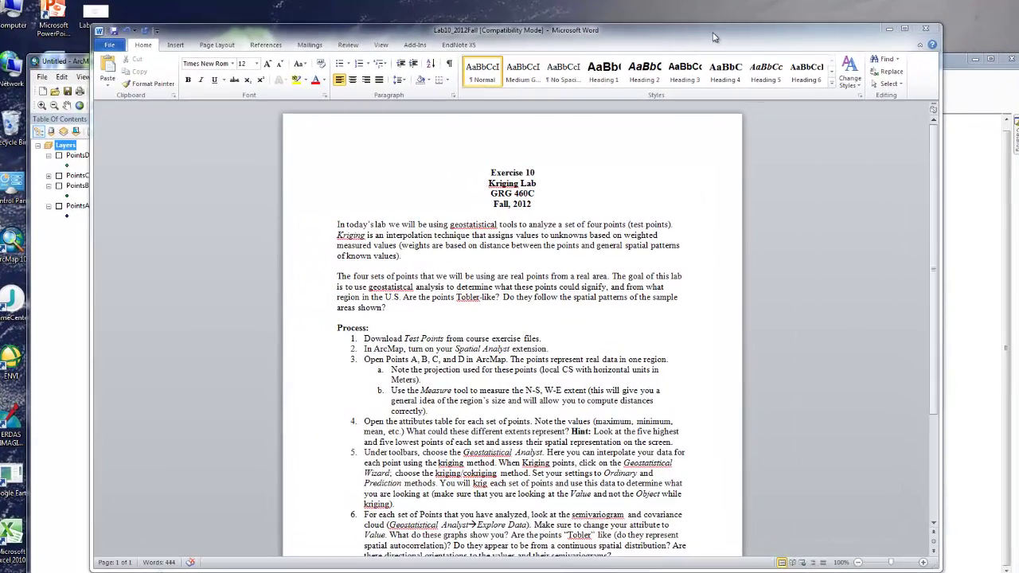
- Raise the Lab10_2012Fall instructions and scroll down to step 7 and the Turn-In requirements
{"action": "left_click_drag", "start_coordinate": [713, 37], "coordinate": [711, 15]}
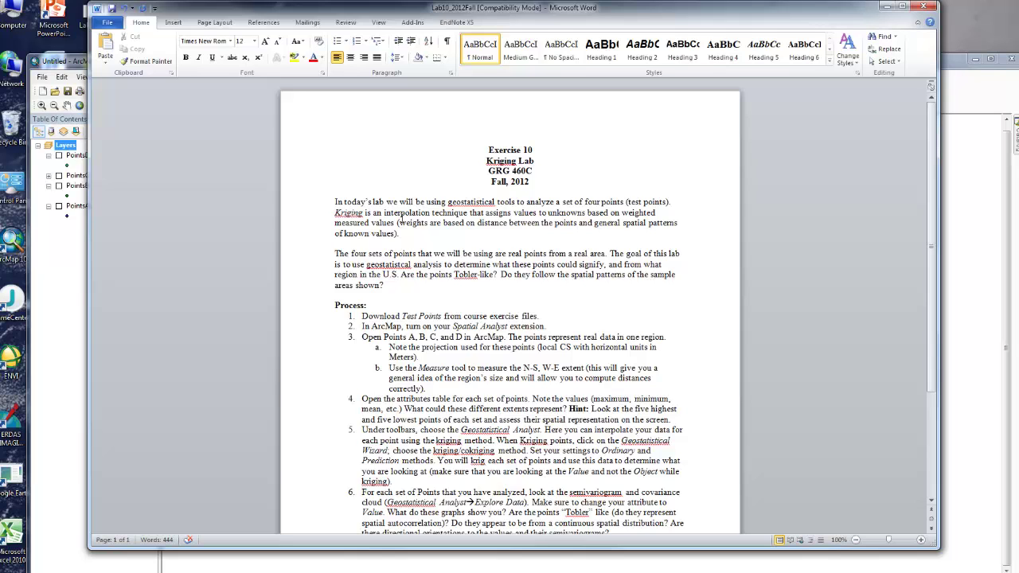
{"action": "scroll", "coordinate": [386, 406], "scroll_direction": "down", "scroll_amount": 4}
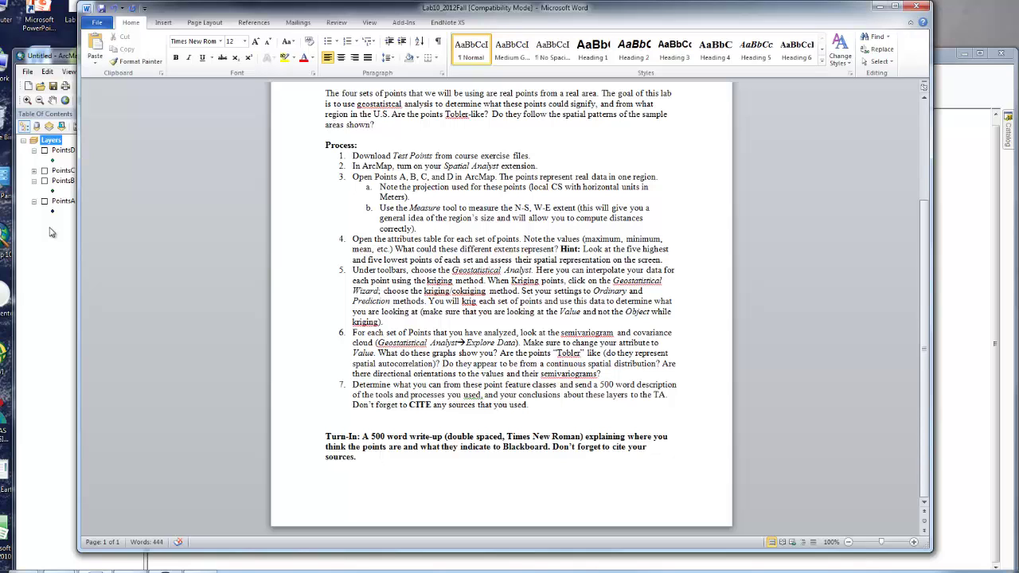
- Switch to ArcMap and turn on PointsA, PointsB, PointsC and PointsD
{"action": "left_click", "coordinate": [46, 253]}
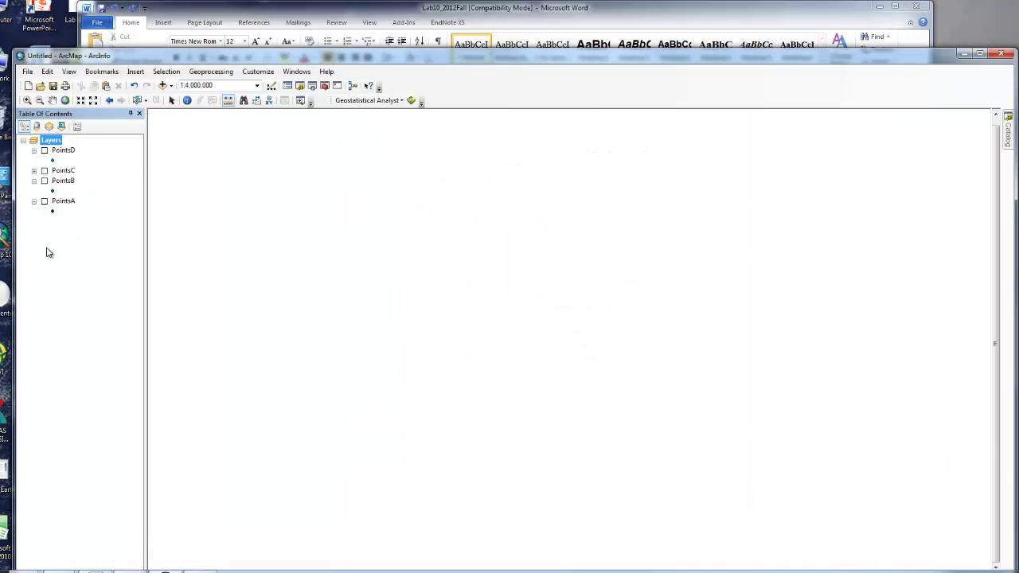
{"action": "left_click_drag", "start_coordinate": [295, 56], "coordinate": [287, 17]}
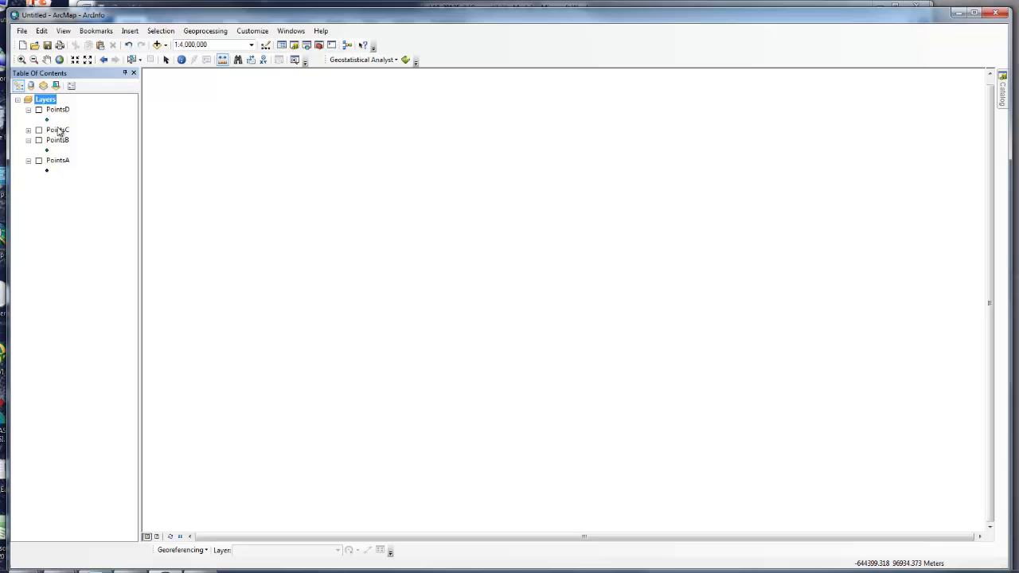
{"action": "left_click", "coordinate": [38, 160]}
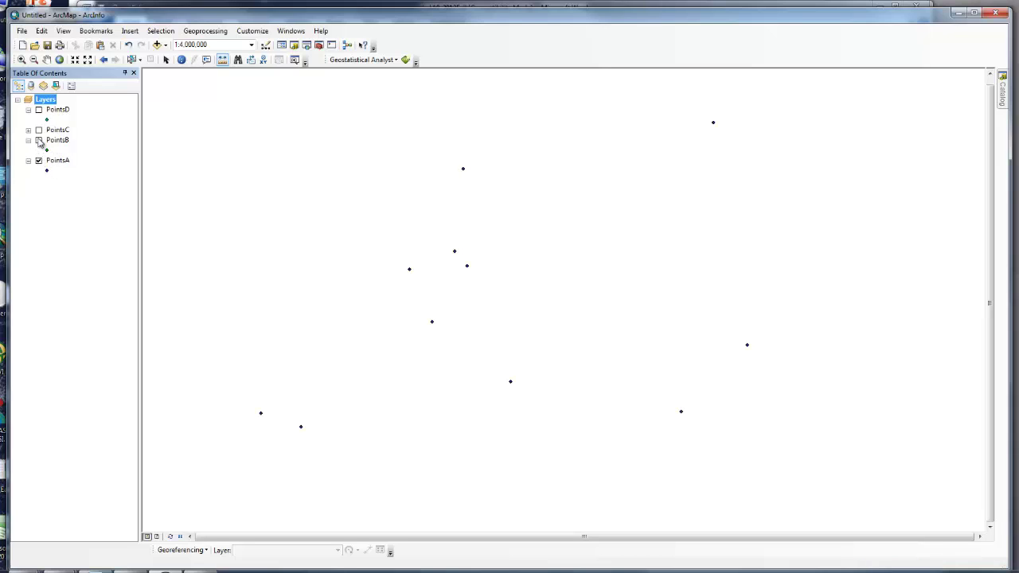
{"action": "left_click", "coordinate": [38, 140]}
{"action": "left_click", "coordinate": [38, 130]}
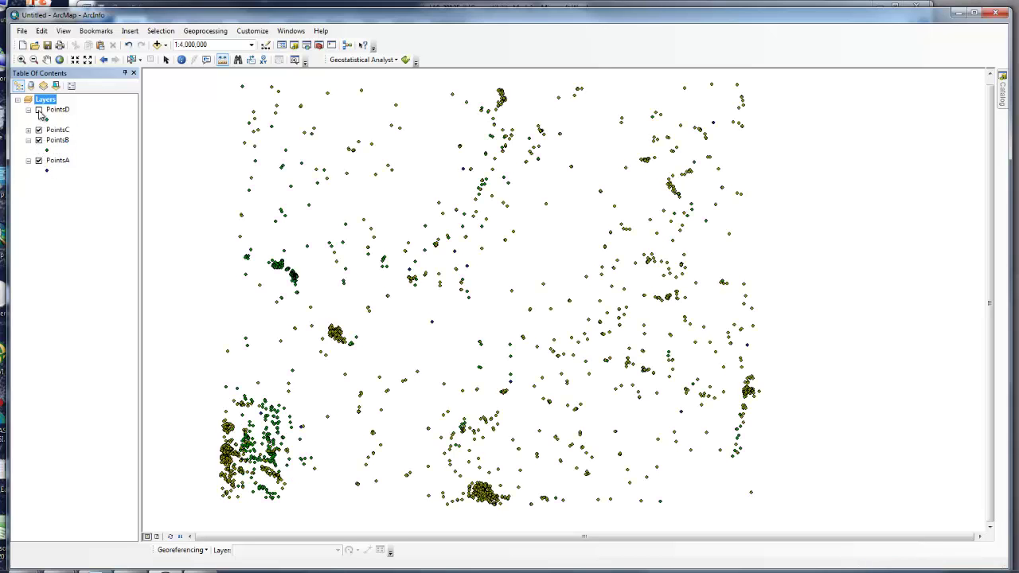
{"action": "left_click", "coordinate": [38, 110]}
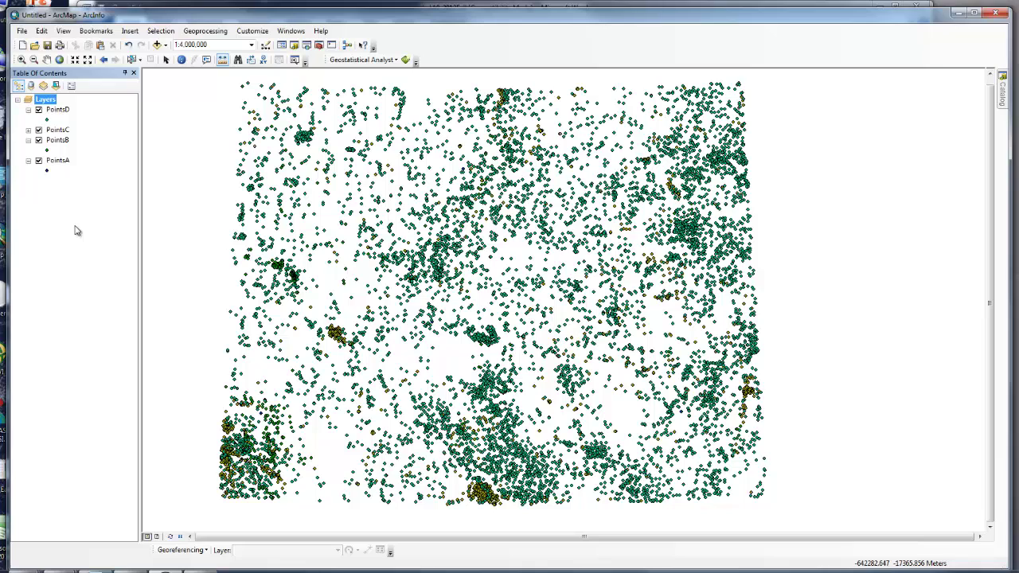
- Turn off PointsB, PointsC and PointsD so only PointsA remains drawn
{"action": "left_click", "coordinate": [38, 140]}
{"action": "left_click", "coordinate": [39, 130]}
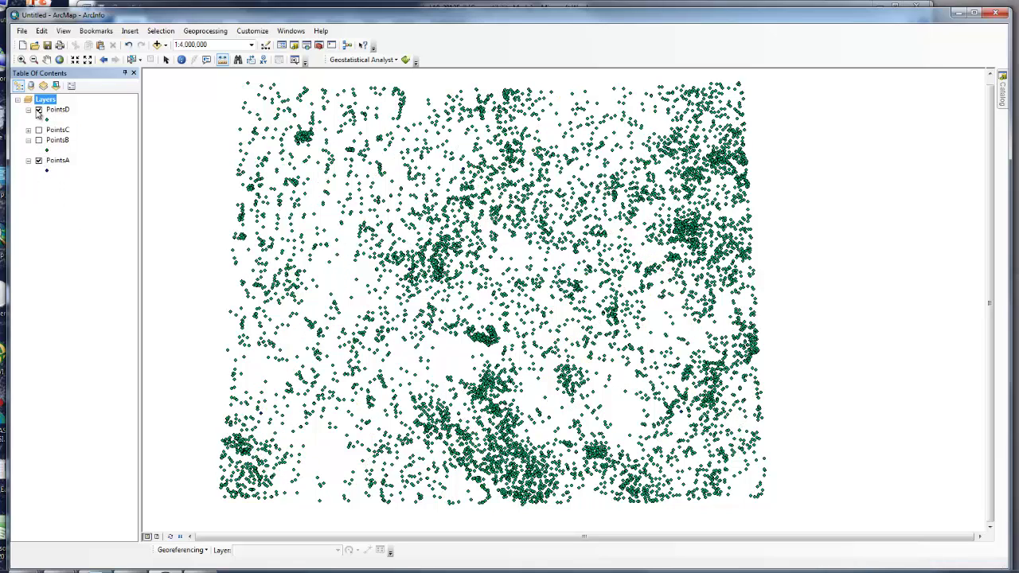
{"action": "left_click", "coordinate": [38, 110]}
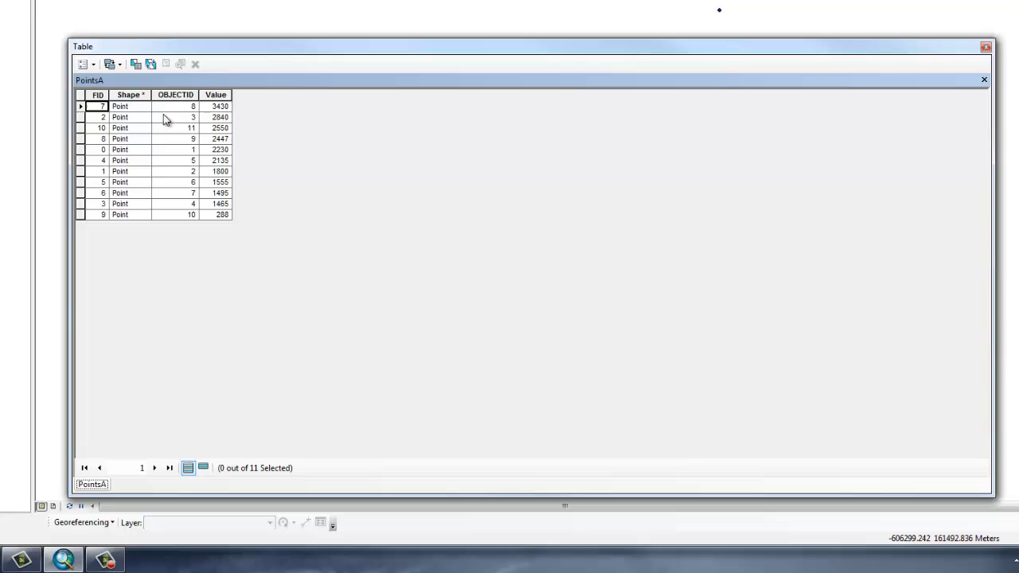
- Move the PointsA table lower and sort it by Value, ending highest first (3430 down to 288)
{"action": "left_click_drag", "start_coordinate": [184, 46], "coordinate": [210, 51]}
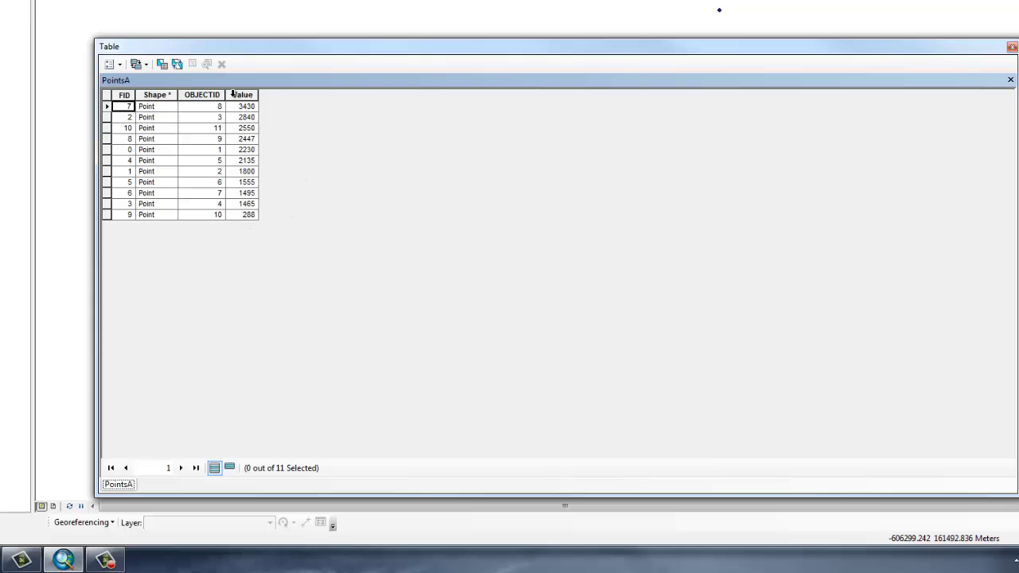
{"action": "left_click_drag", "start_coordinate": [213, 51], "coordinate": [210, 155]}
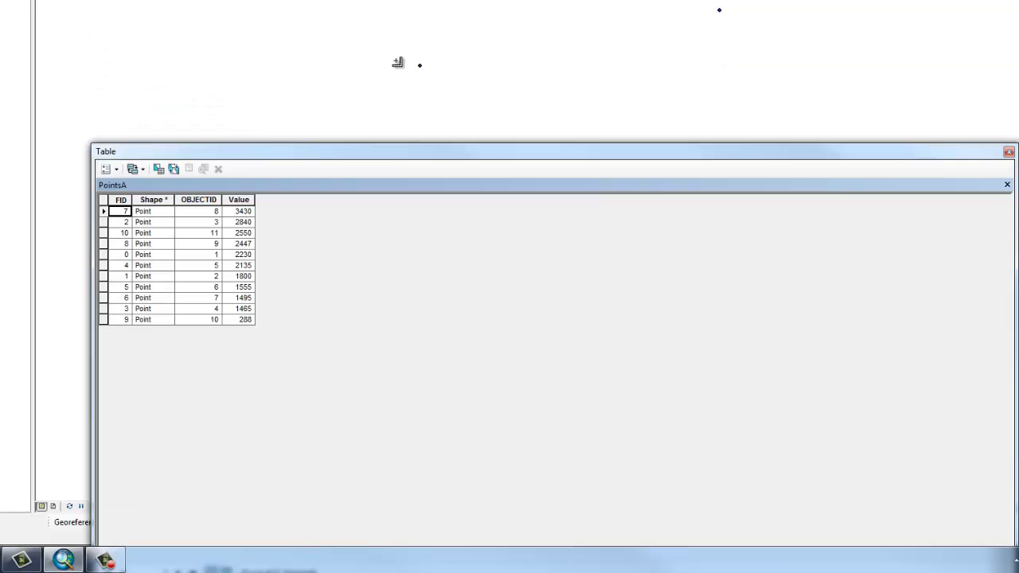
{"action": "left_click", "coordinate": [238, 200]}
{"action": "double_click", "coordinate": [238, 200]}
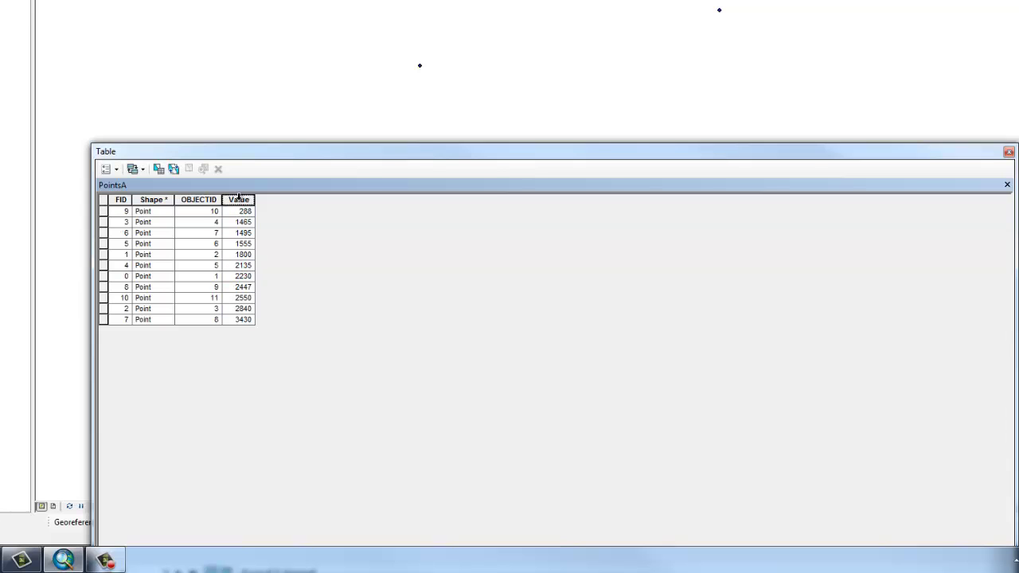
{"action": "double_click", "coordinate": [239, 199]}
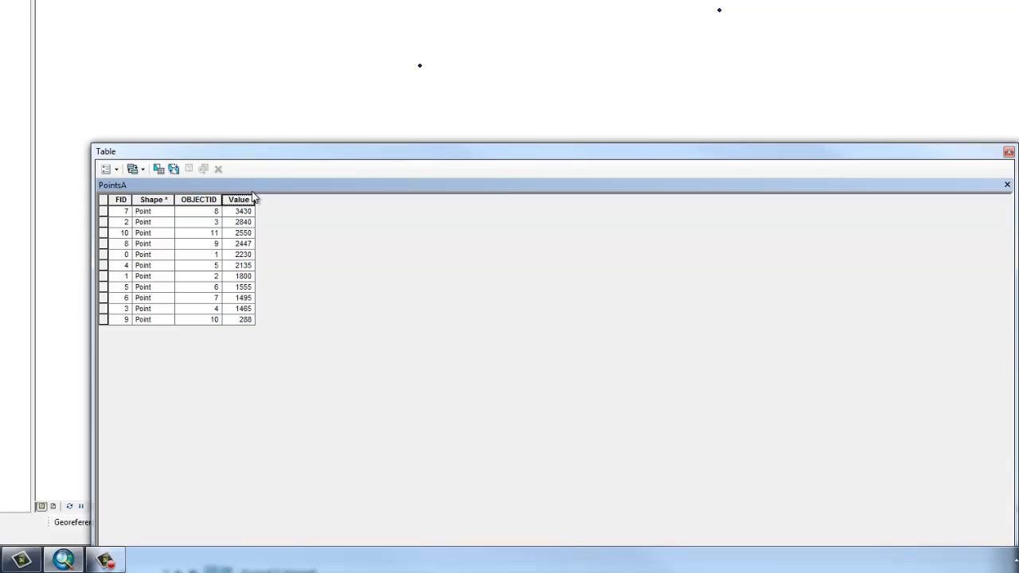
{"action": "left_click", "coordinate": [250, 204]}
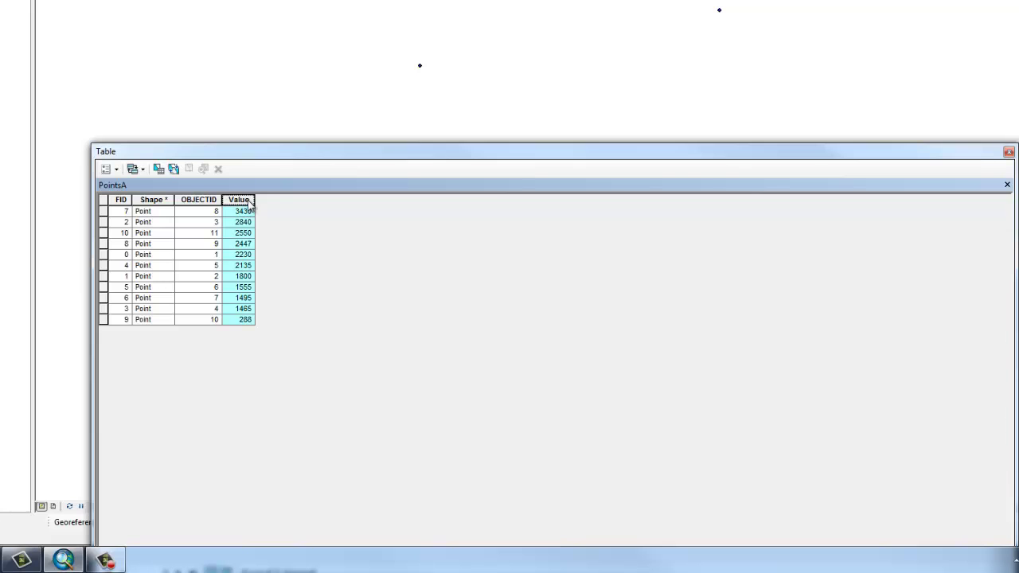
- Close the PointsA table and show PointsB in place of PointsA
{"action": "left_click", "coordinate": [1009, 151]}
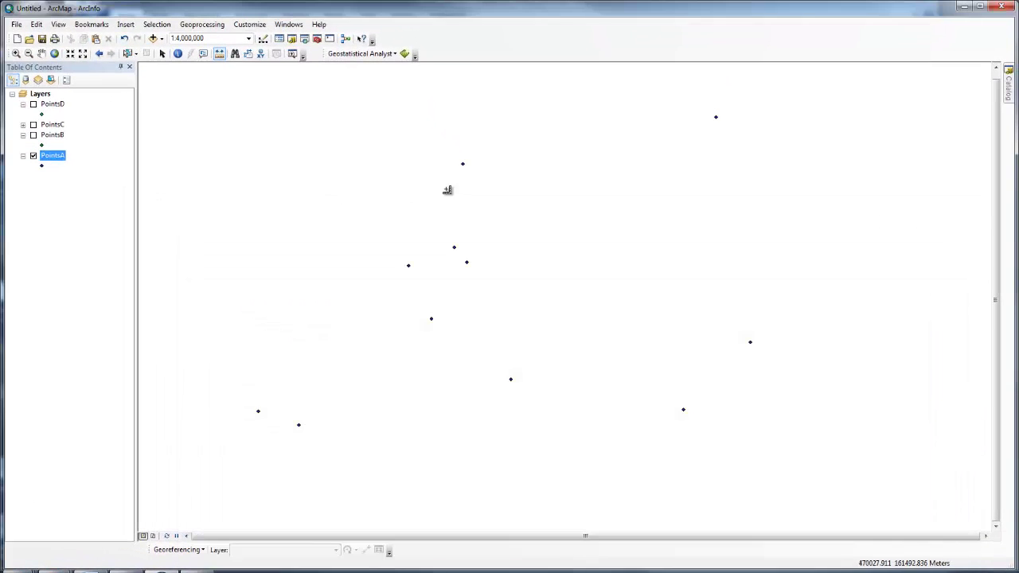
{"action": "left_click", "coordinate": [33, 156]}
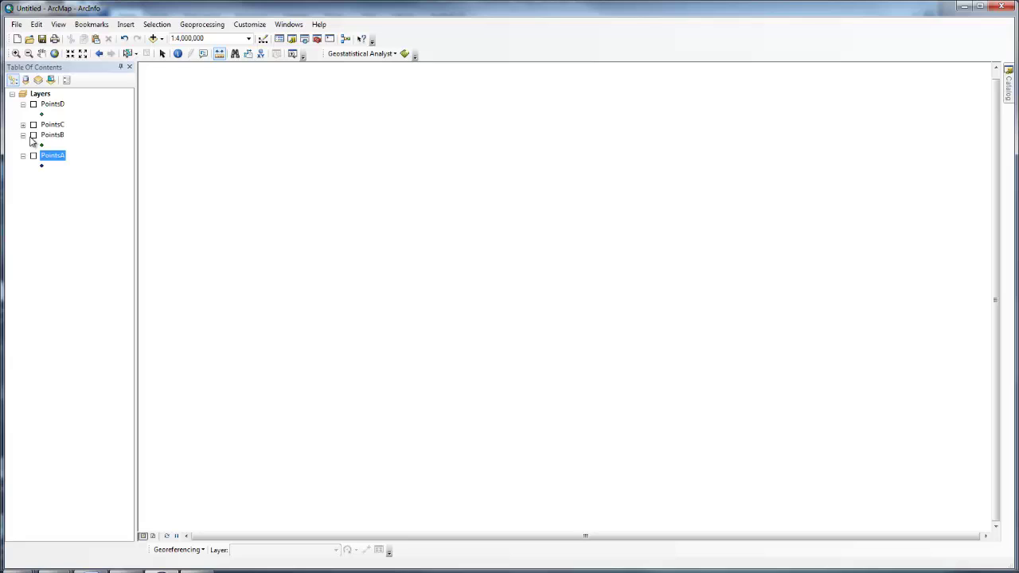
{"action": "left_click", "coordinate": [31, 138], "text": "ctrl"}
{"action": "left_click", "coordinate": [33, 135]}
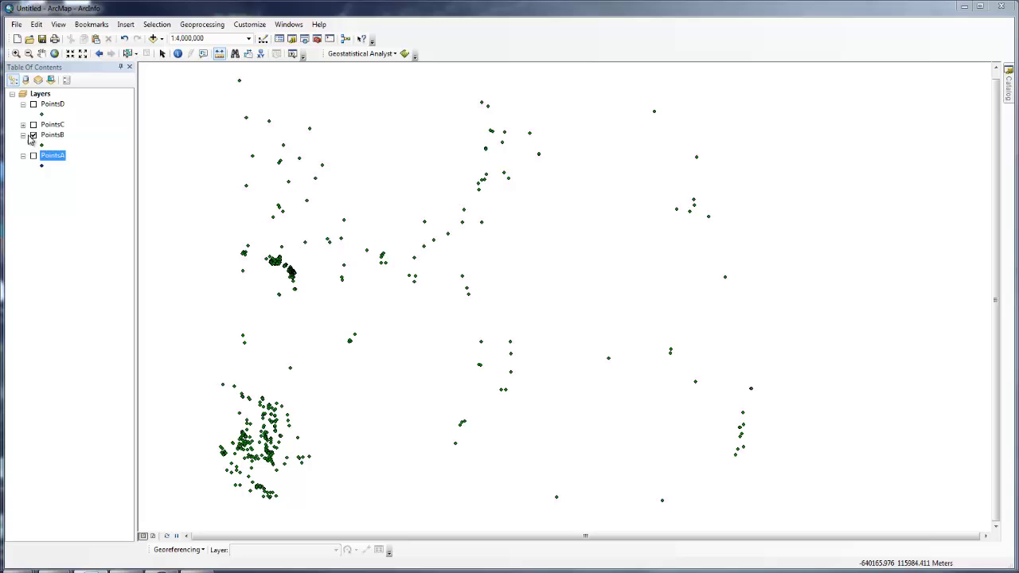
- Turn on PointsA, PointsB and PointsC together on the map
{"action": "left_click", "coordinate": [33, 135]}
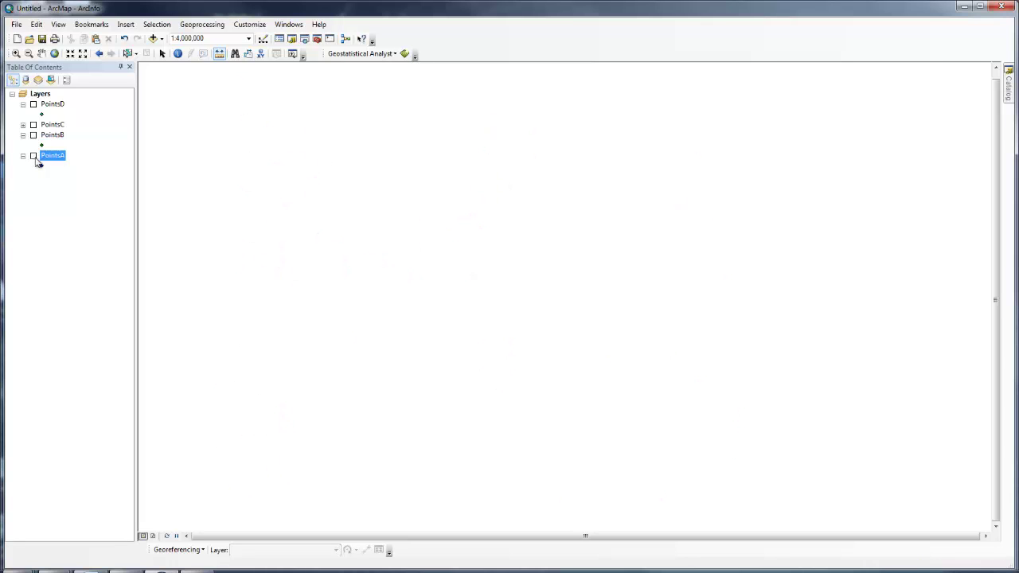
{"action": "left_click", "coordinate": [33, 156]}
{"action": "left_click", "coordinate": [33, 135]}
{"action": "left_click", "coordinate": [33, 125]}
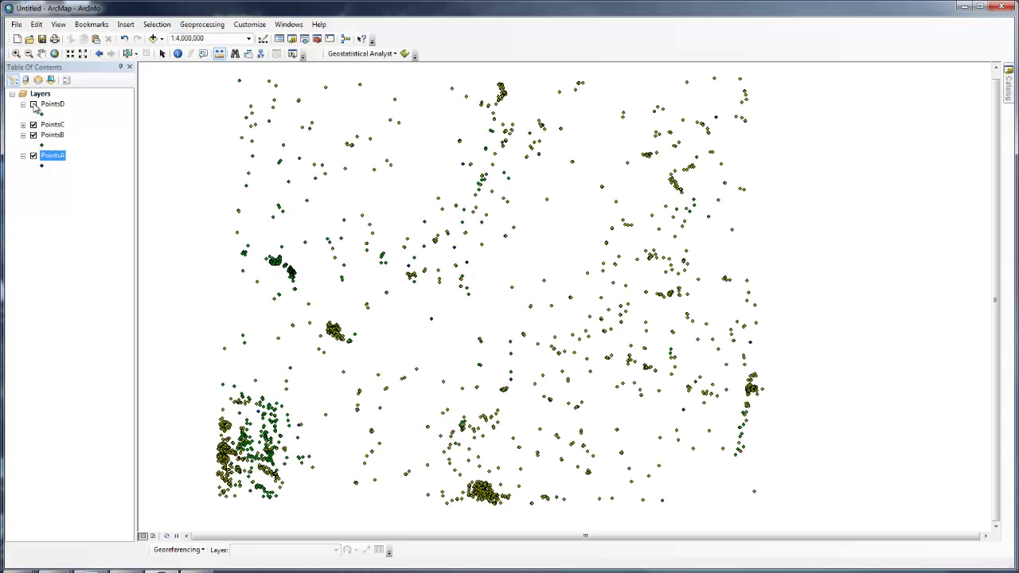
- Show PointsD and measure the points' north–south extent, about 484 miles
{"action": "left_click", "coordinate": [34, 104]}
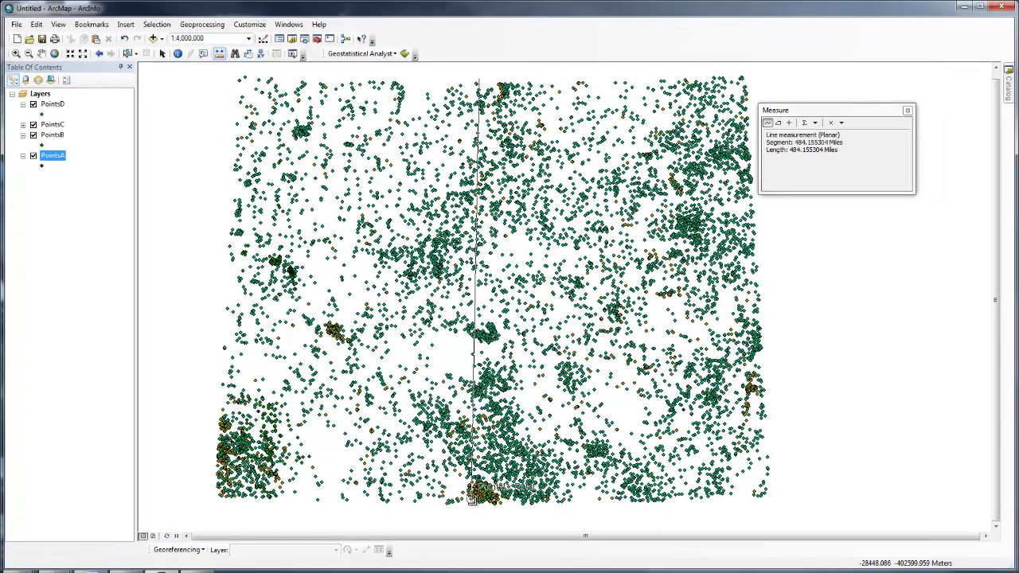
{"action": "double_click", "coordinate": [472, 498]}
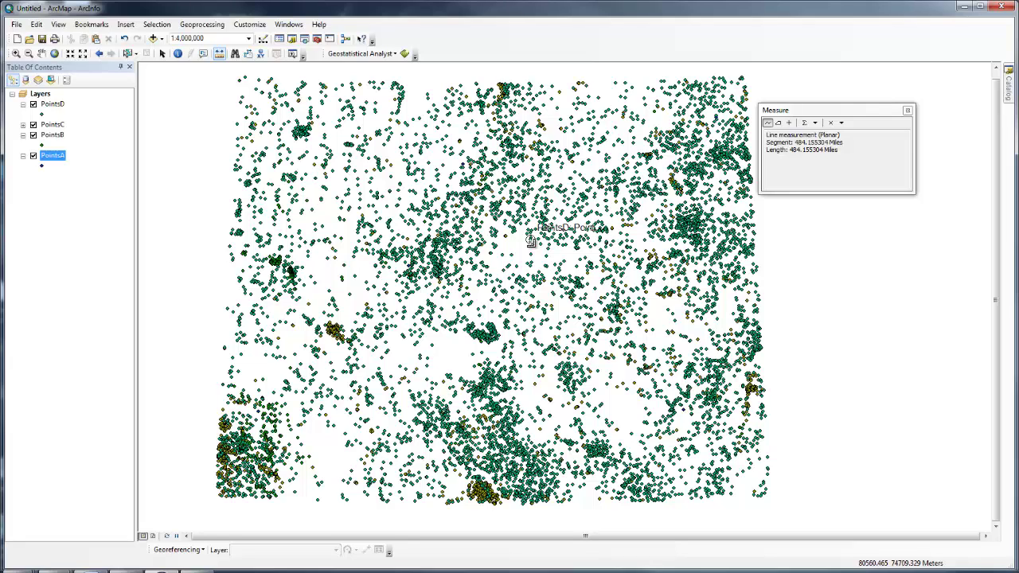
{"action": "left_click", "coordinate": [908, 111]}
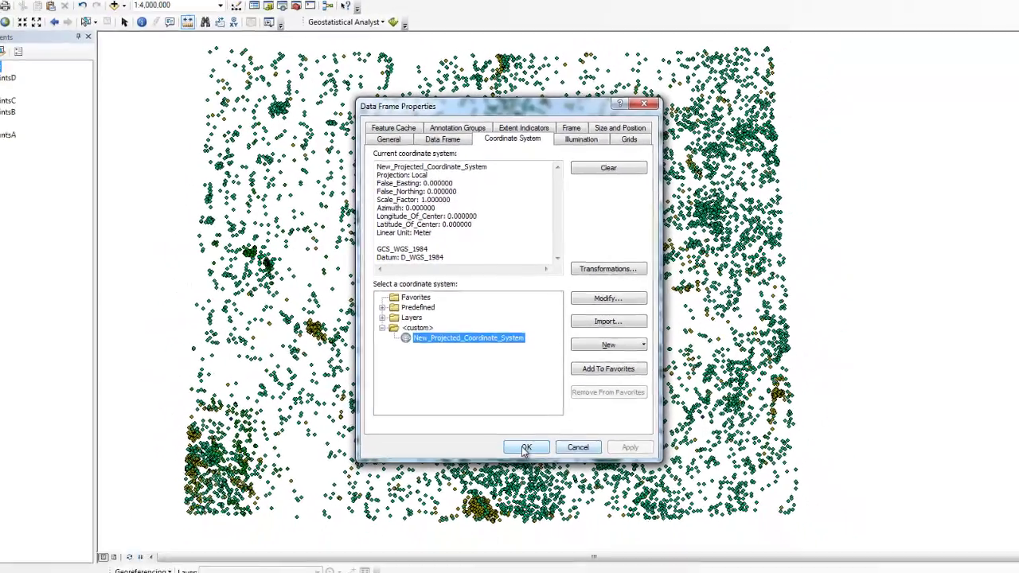
{"action": "left_click", "coordinate": [591, 484]}
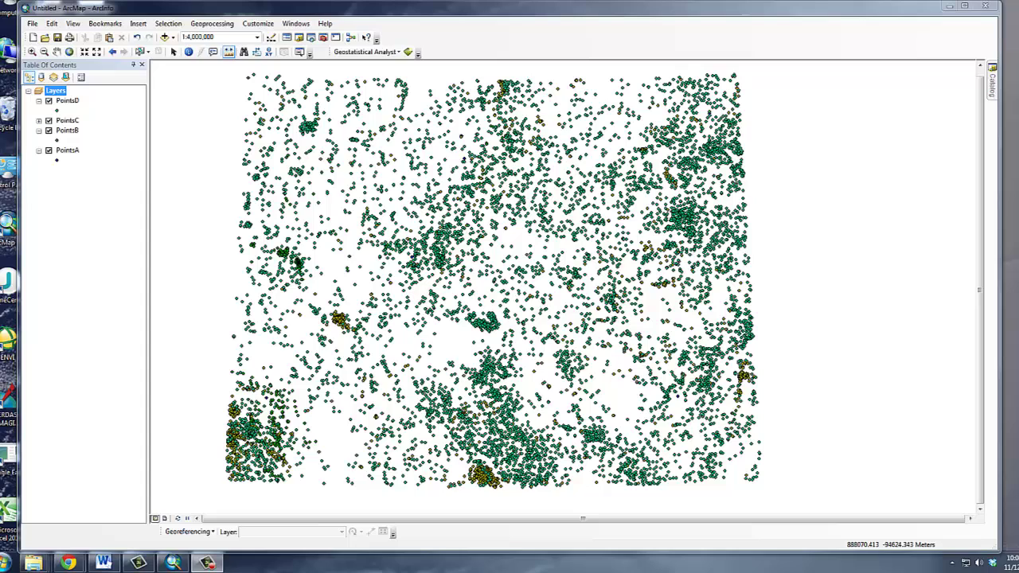
- Open the PointsB attribute table and sort it by Value with the -9999 entries first
{"action": "left_click", "coordinate": [68, 131]}
{"action": "right_click", "coordinate": [68, 132]}
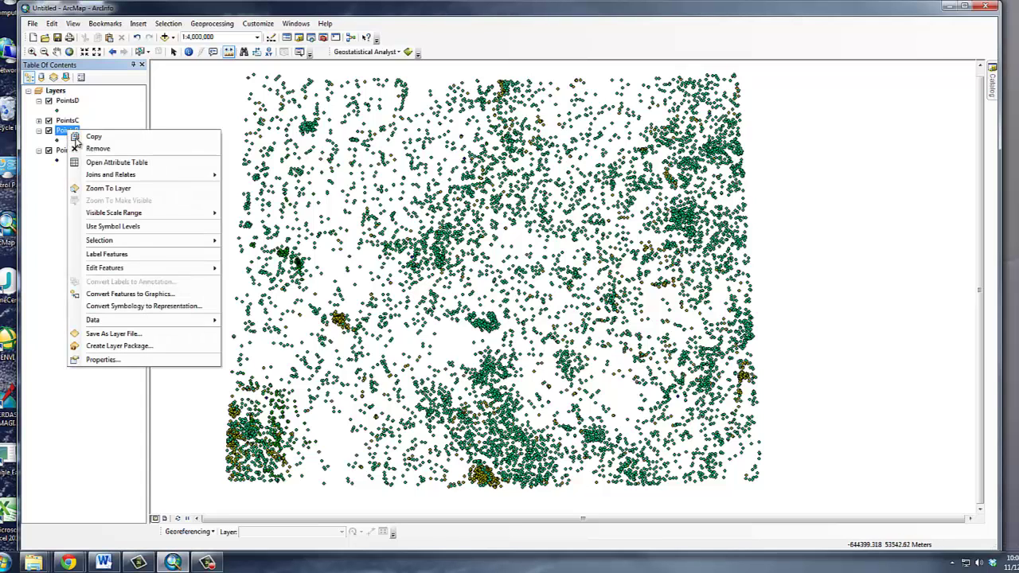
{"action": "left_click", "coordinate": [128, 163]}
{"action": "left_click_drag", "start_coordinate": [351, 230], "coordinate": [320, 158]}
{"action": "double_click", "coordinate": [284, 194]}
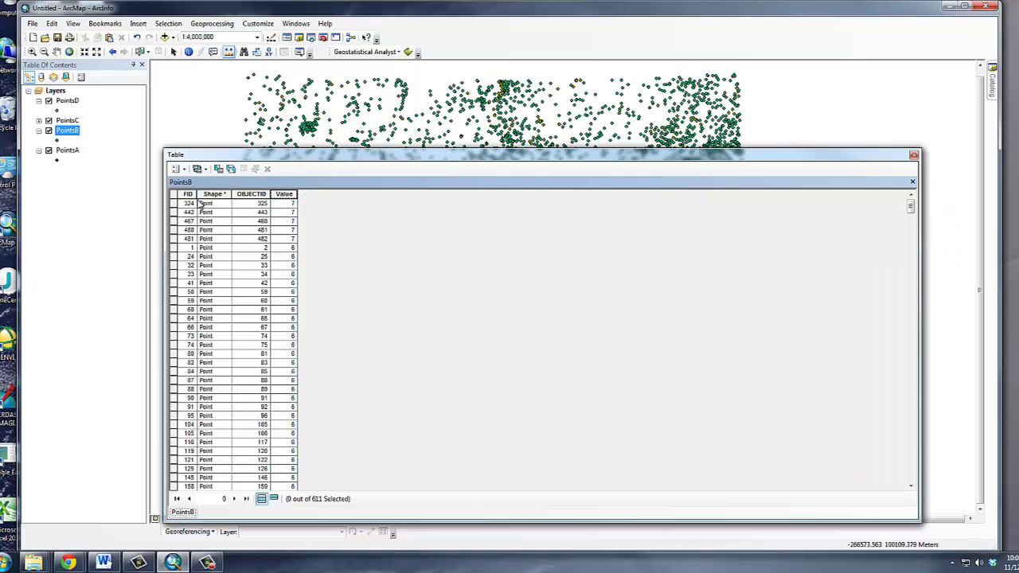
{"action": "double_click", "coordinate": [189, 195]}
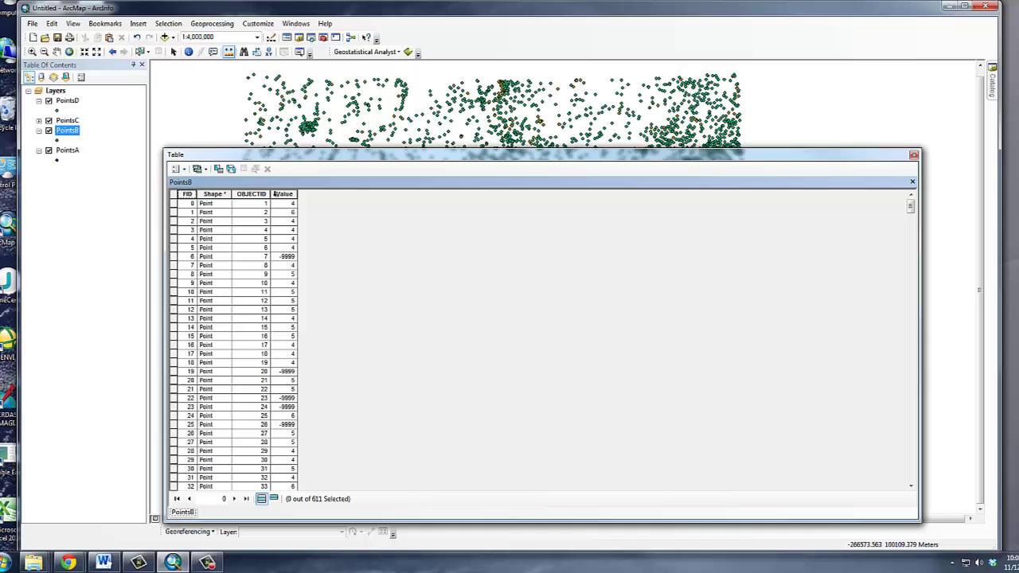
{"action": "double_click", "coordinate": [284, 195]}
- Inspect the PointsB records valued -9999
{"action": "scroll", "coordinate": [293, 217], "scroll_direction": "down", "scroll_amount": 15}
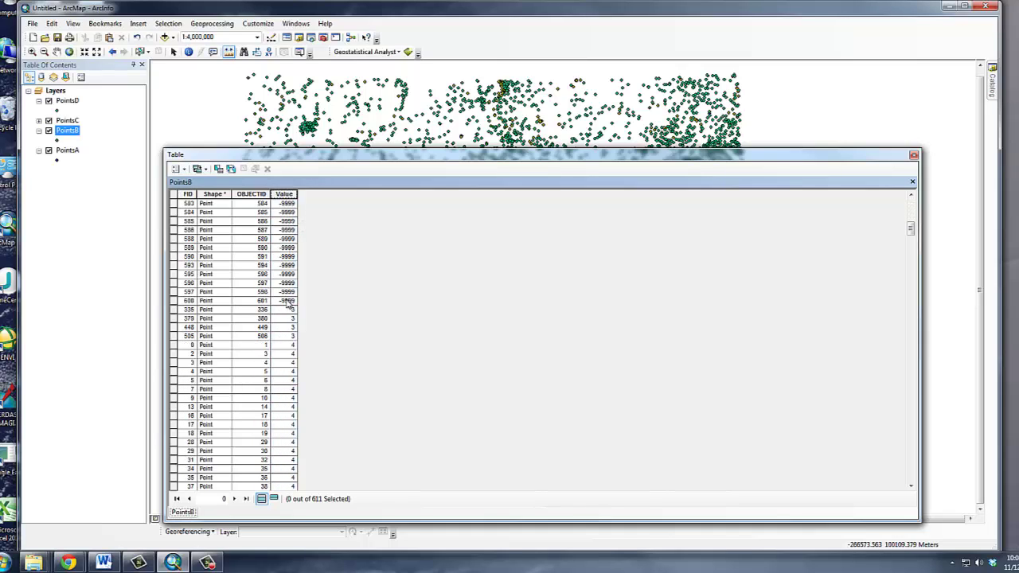
{"action": "left_click", "coordinate": [288, 301]}
{"action": "scroll", "coordinate": [291, 295], "scroll_direction": "up", "scroll_amount": 15}
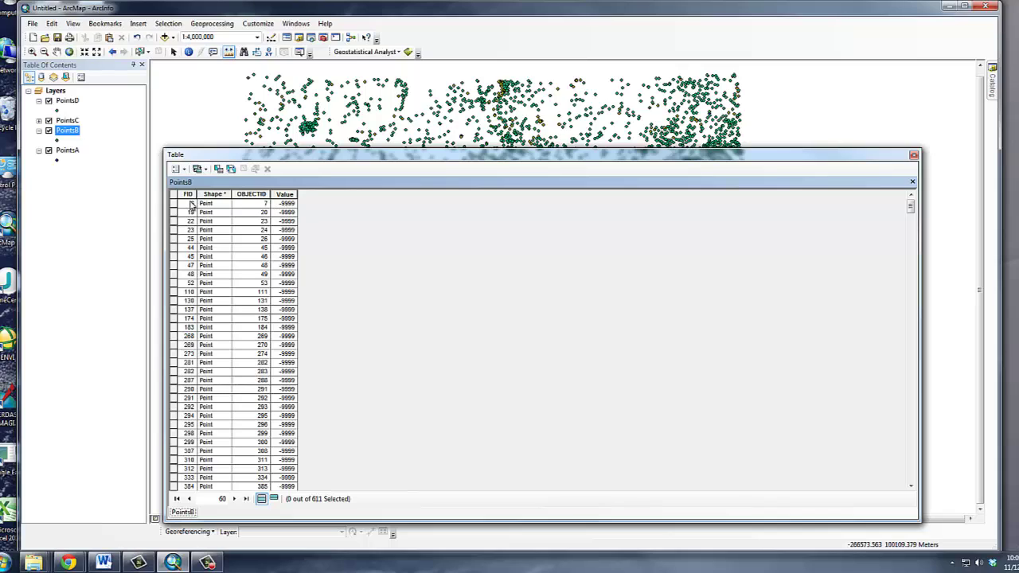
{"action": "left_click", "coordinate": [287, 204]}
{"action": "key", "text": "Down"}
{"action": "key", "text": "Down"}
{"action": "key", "text": "Down"}
{"action": "key", "text": "Down"}
{"action": "left_click_drag", "start_coordinate": [334, 153], "coordinate": [325, 132]}
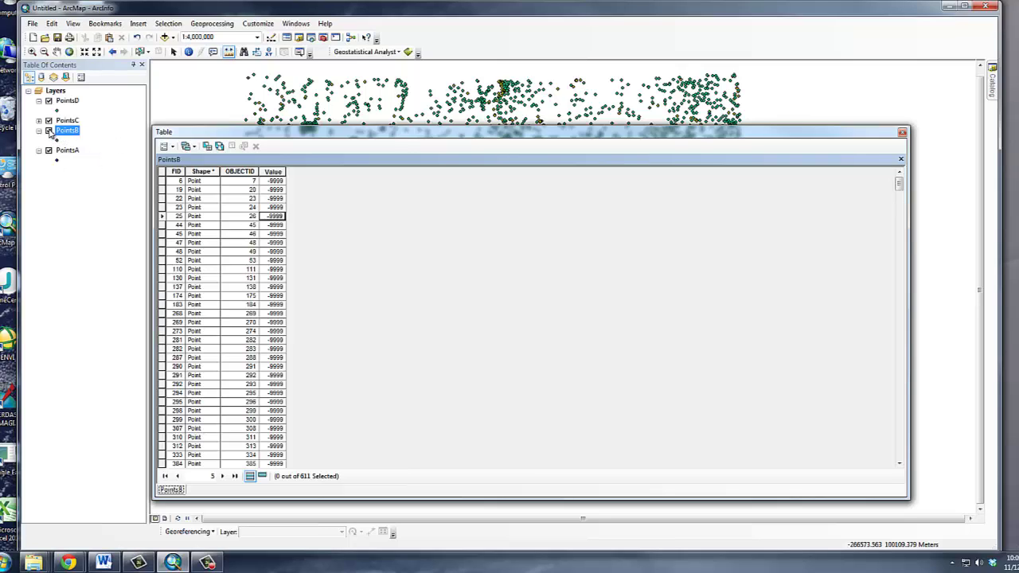
- Turn off PointsD, PointsC, PointsB and PointsA, then close the PointsB table
{"action": "left_click", "coordinate": [48, 101]}
{"action": "left_click", "coordinate": [48, 101]}
{"action": "left_click", "coordinate": [48, 120]}
{"action": "left_click", "coordinate": [48, 130]}
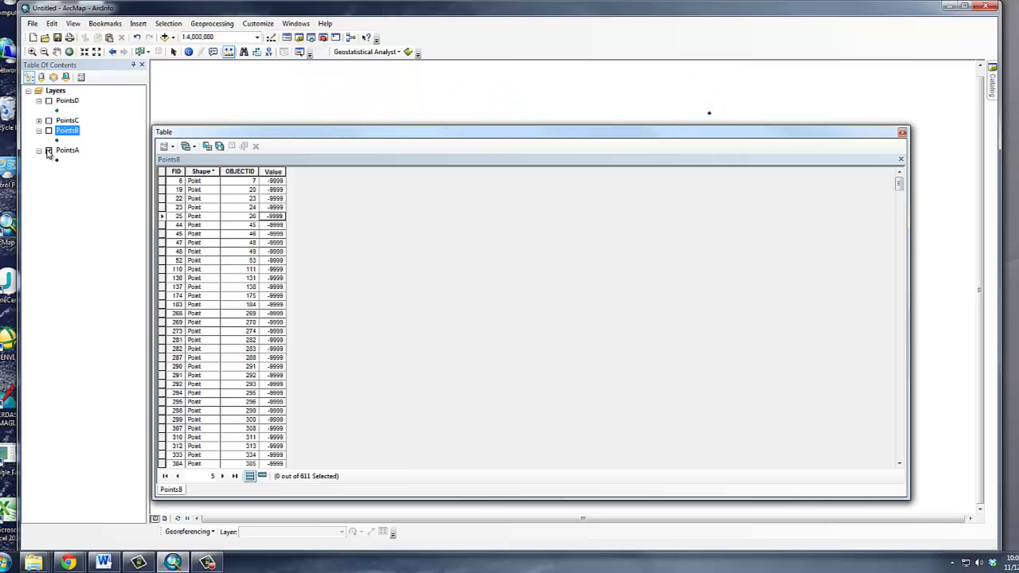
{"action": "left_click", "coordinate": [49, 150]}
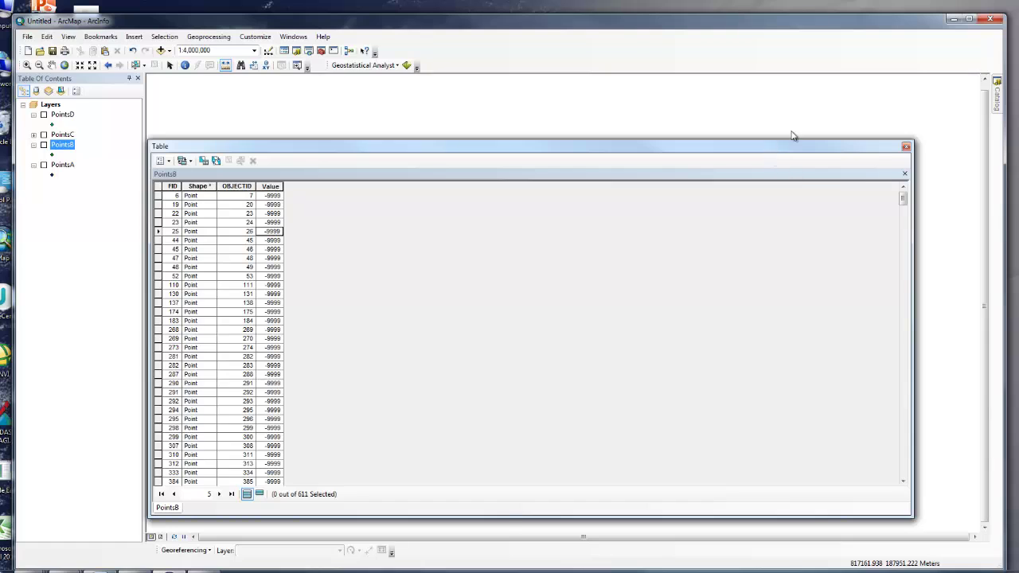
{"action": "left_click_drag", "start_coordinate": [793, 146], "coordinate": [821, 126]}
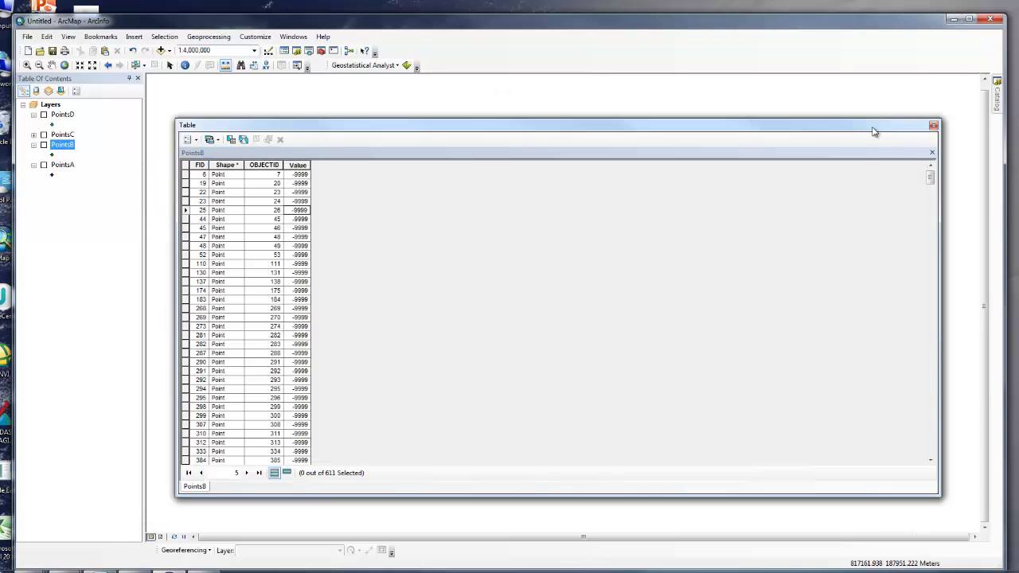
{"action": "left_click", "coordinate": [934, 126]}
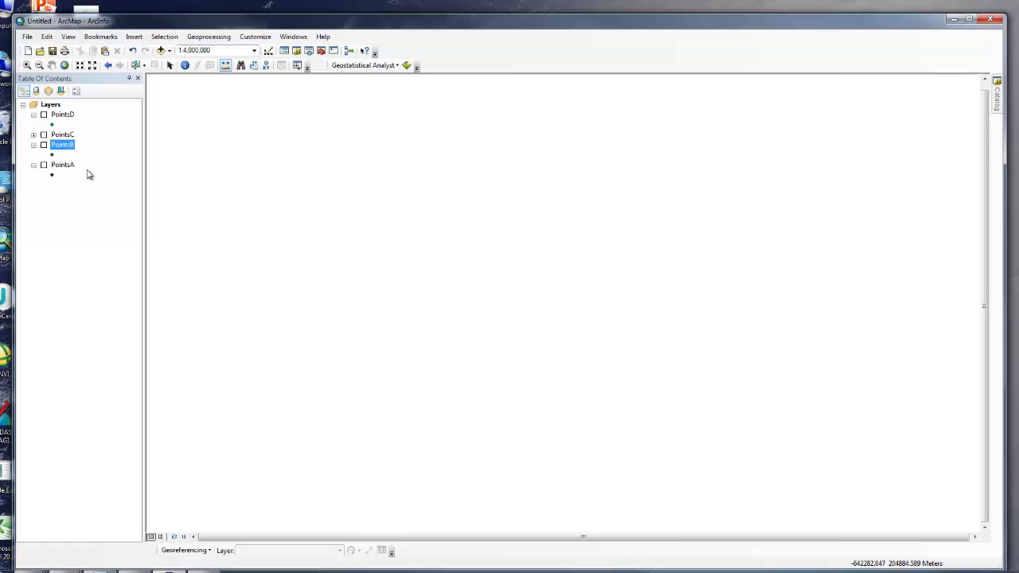
- Show PointsA again and confirm every extension is enabled in Customize > Extensions
{"action": "left_click", "coordinate": [45, 166], "text": "ctrl"}
{"action": "left_click", "coordinate": [44, 166]}
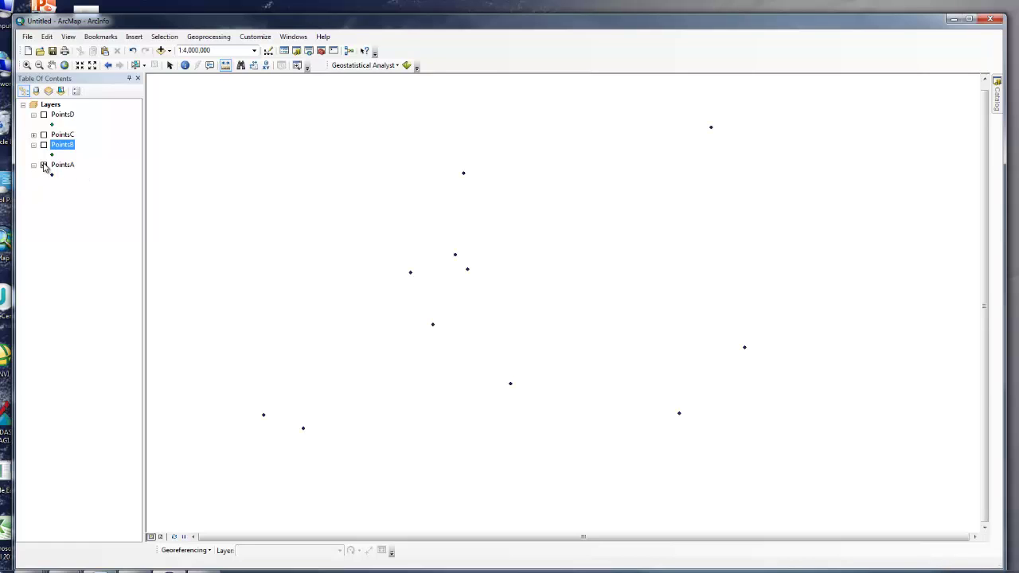
{"action": "left_click", "coordinate": [255, 36]}
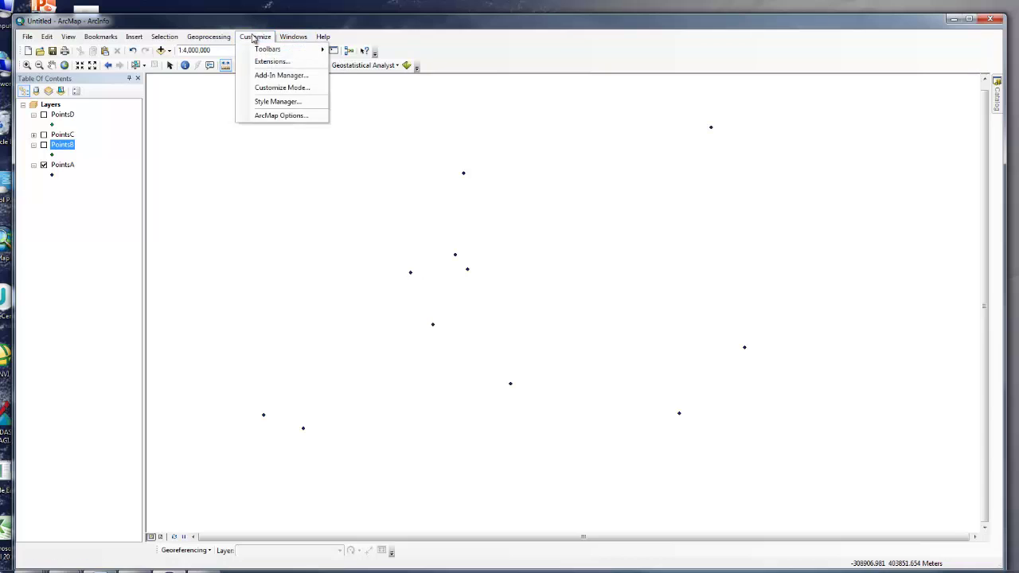
{"action": "left_click", "coordinate": [259, 63]}
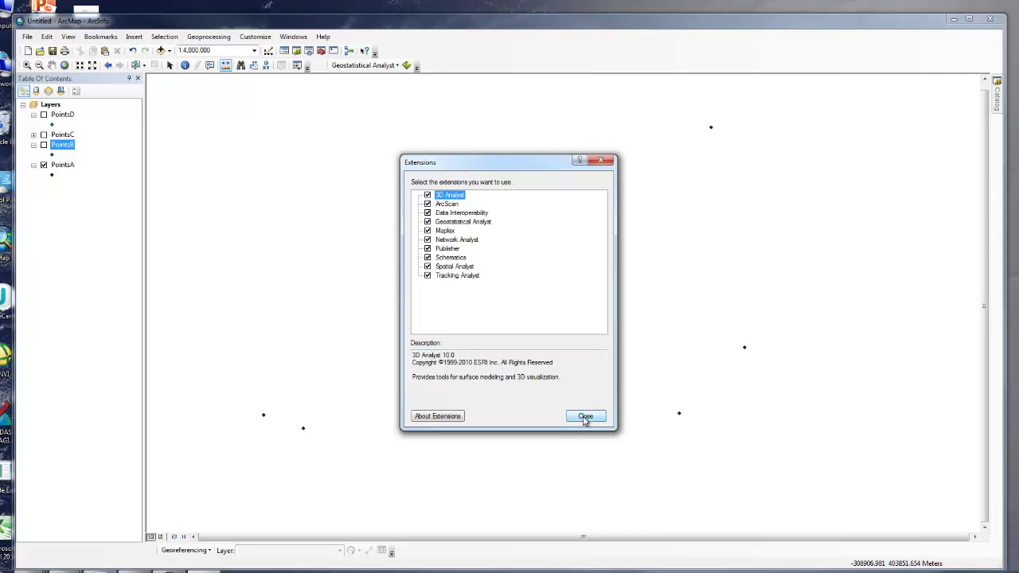
{"action": "left_click", "coordinate": [585, 417]}
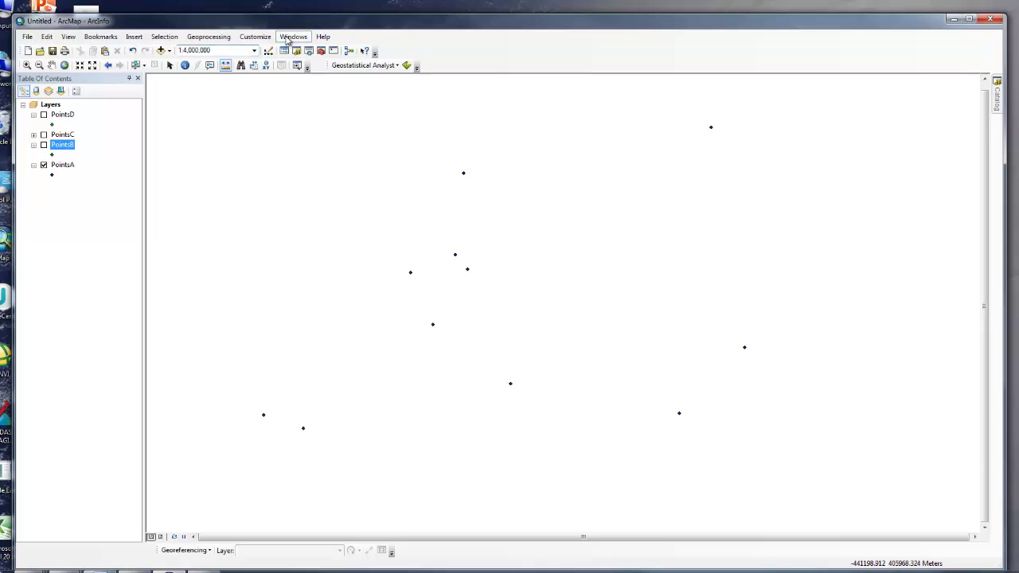
- Turn on the Geostatistical Analyst toolbar
{"action": "left_click", "coordinate": [291, 37]}
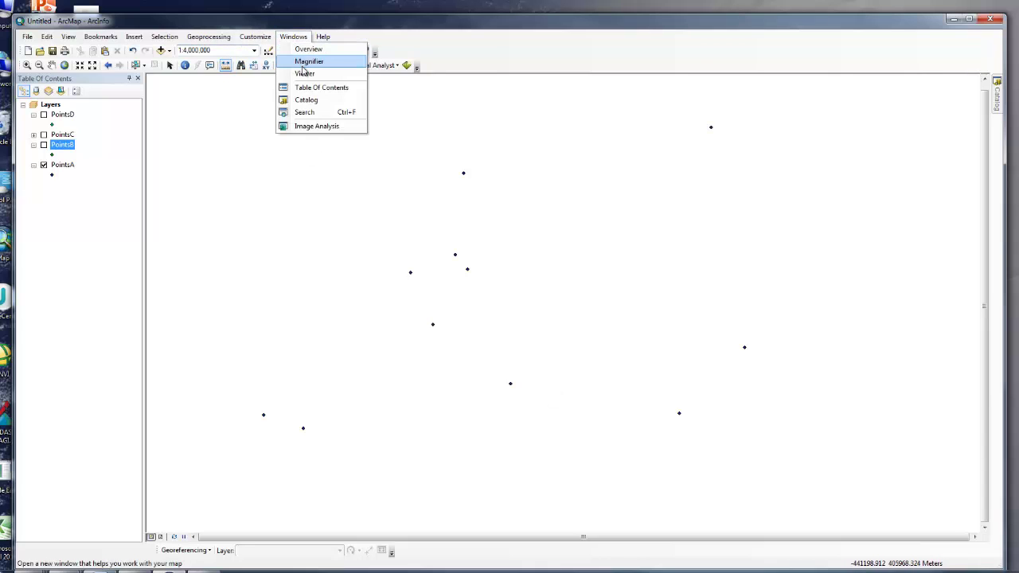
{"action": "mouse_move", "coordinate": [254, 37]}
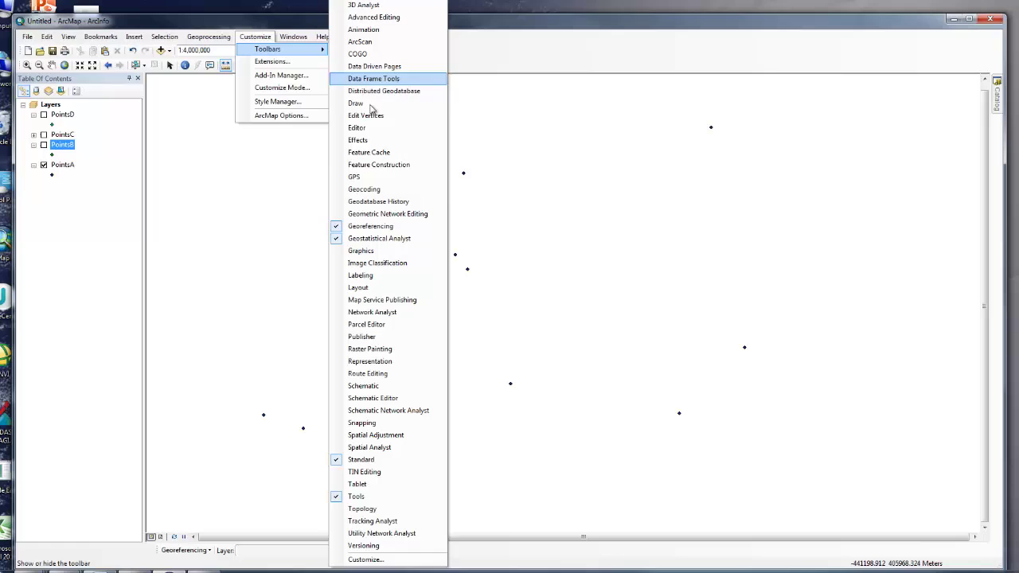
{"action": "left_click", "coordinate": [402, 239]}
{"action": "left_click", "coordinate": [255, 37]}
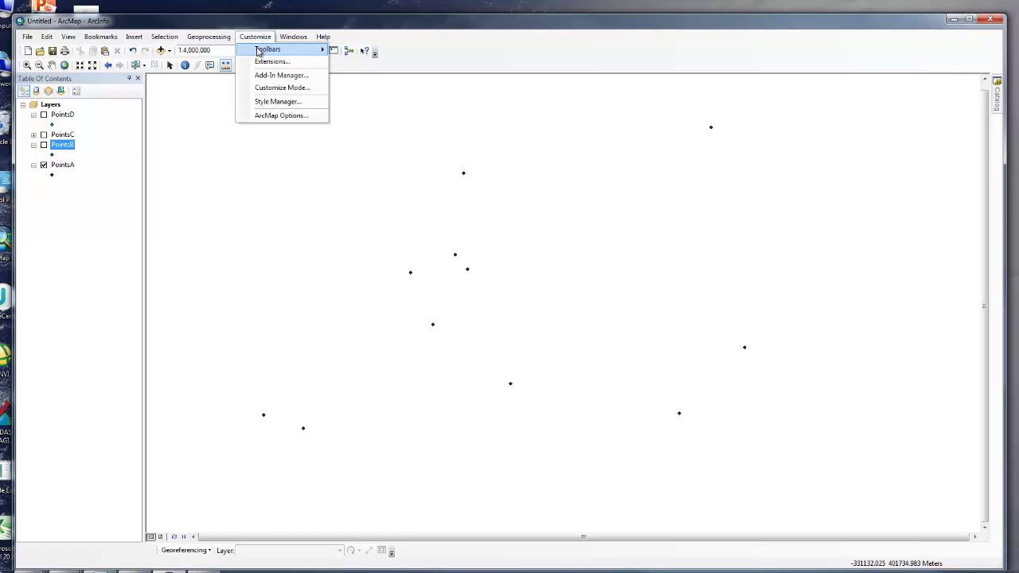
{"action": "mouse_move", "coordinate": [263, 49]}
{"action": "left_click", "coordinate": [381, 236]}
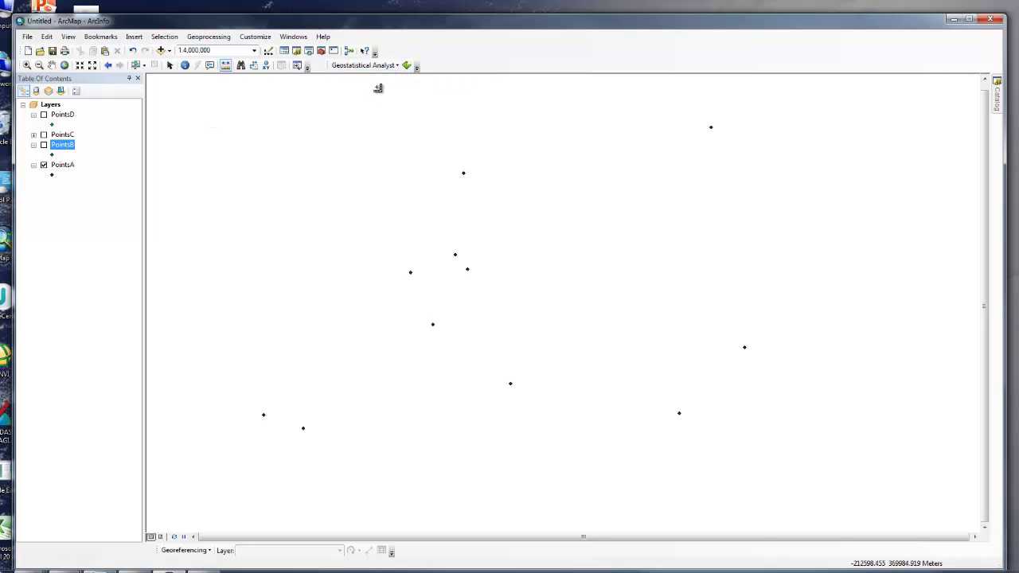
- Start the Geostatistical Wizard with Kriging / CoKriging as the method
{"action": "left_click", "coordinate": [397, 67]}
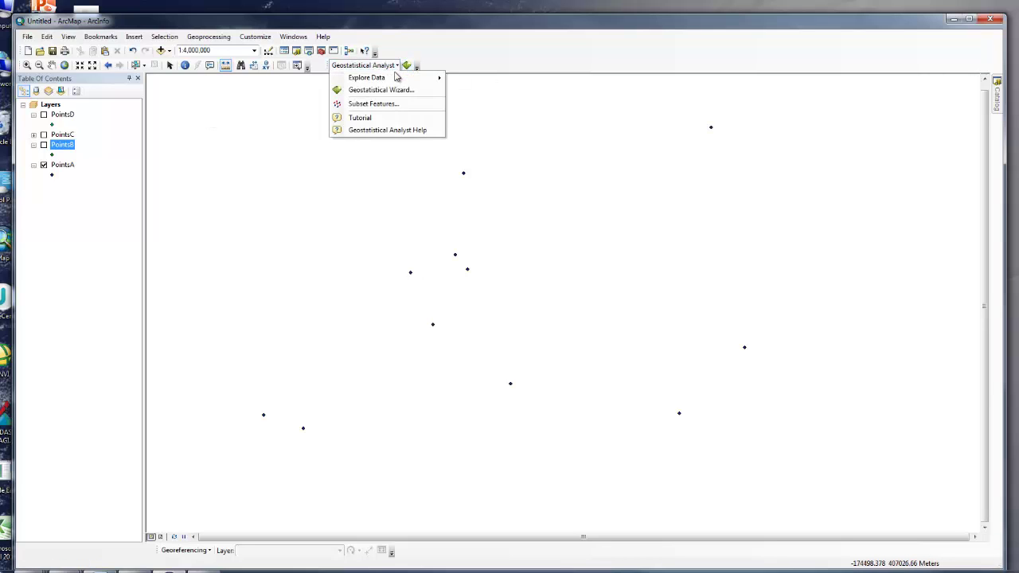
{"action": "left_click", "coordinate": [394, 91]}
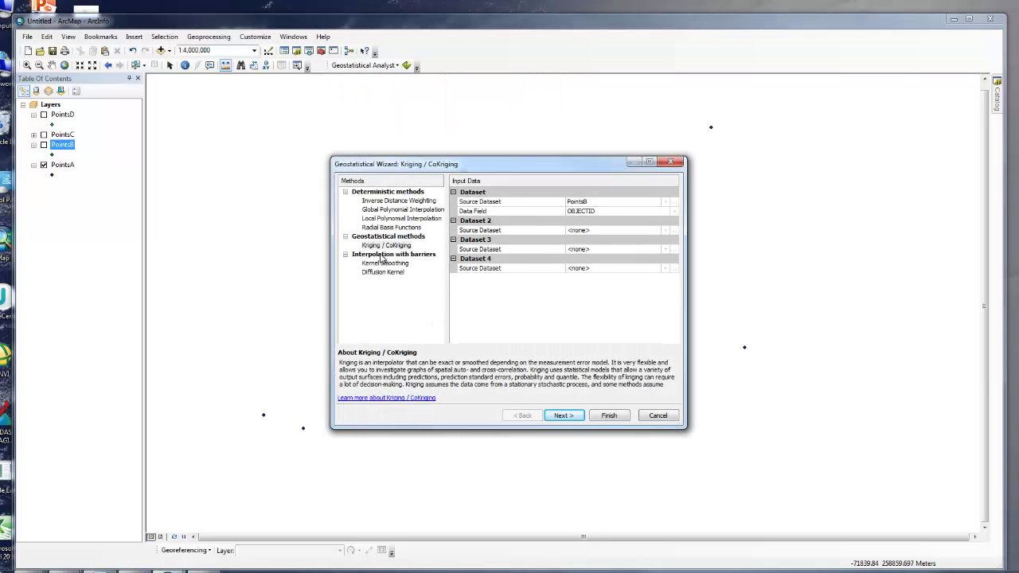
{"action": "left_click", "coordinate": [404, 228]}
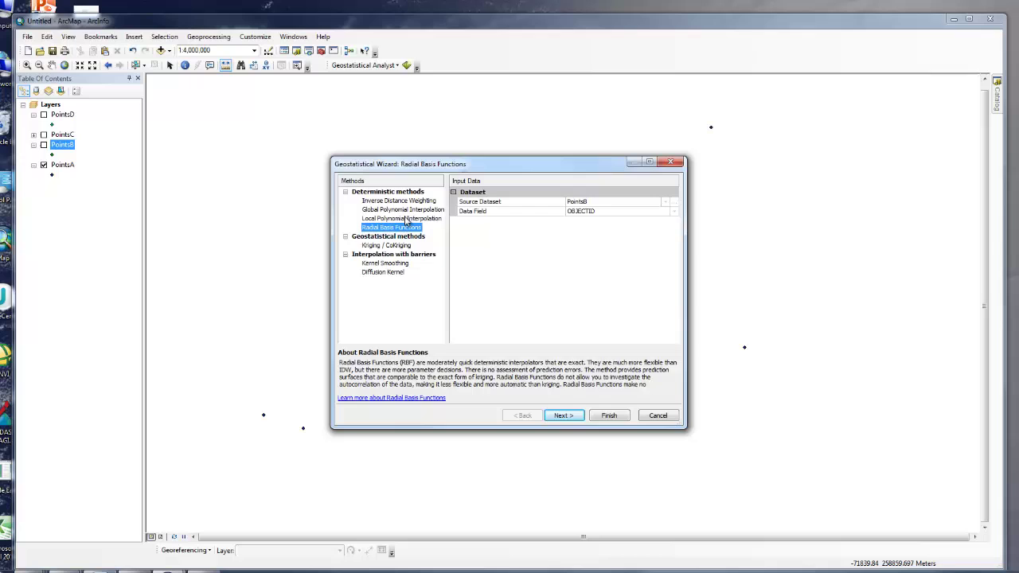
{"action": "key", "text": "Up"}
{"action": "key", "text": "Up"}
{"action": "key", "text": "Up"}
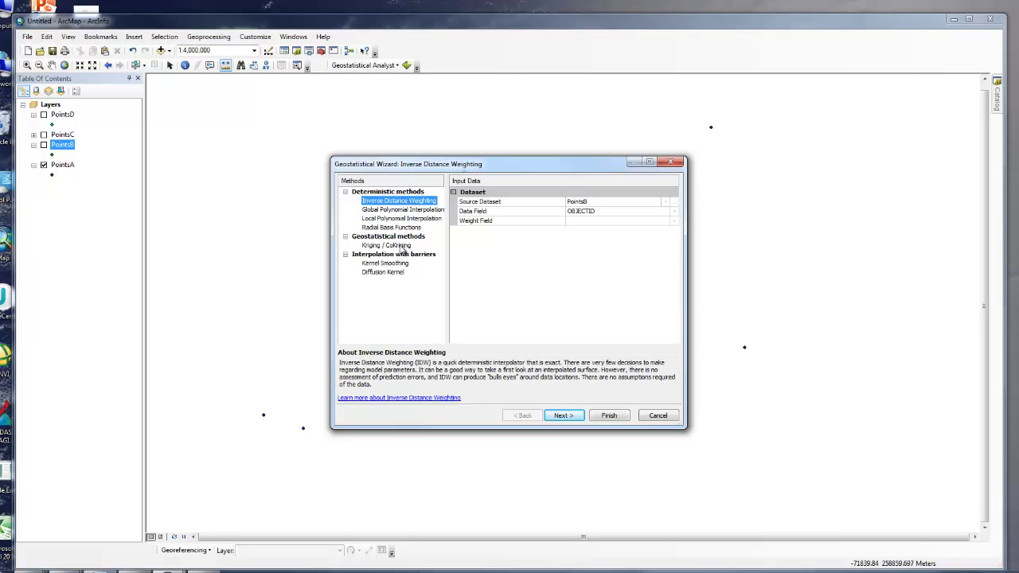
{"action": "left_click", "coordinate": [403, 246]}
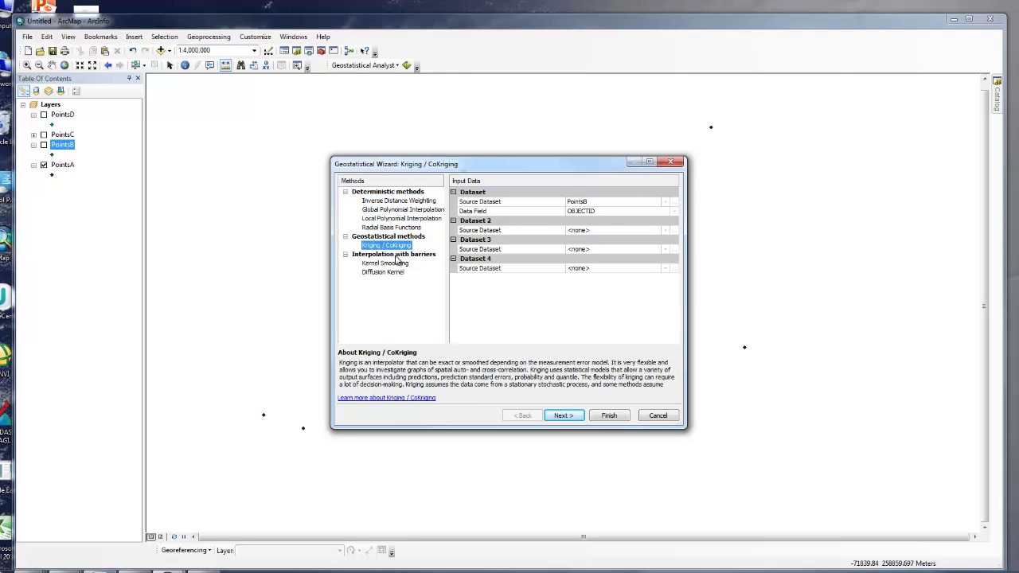
- Choose PointsA as source dataset with the Value field, and advance to the kriging type step
{"action": "left_click", "coordinate": [666, 202]}
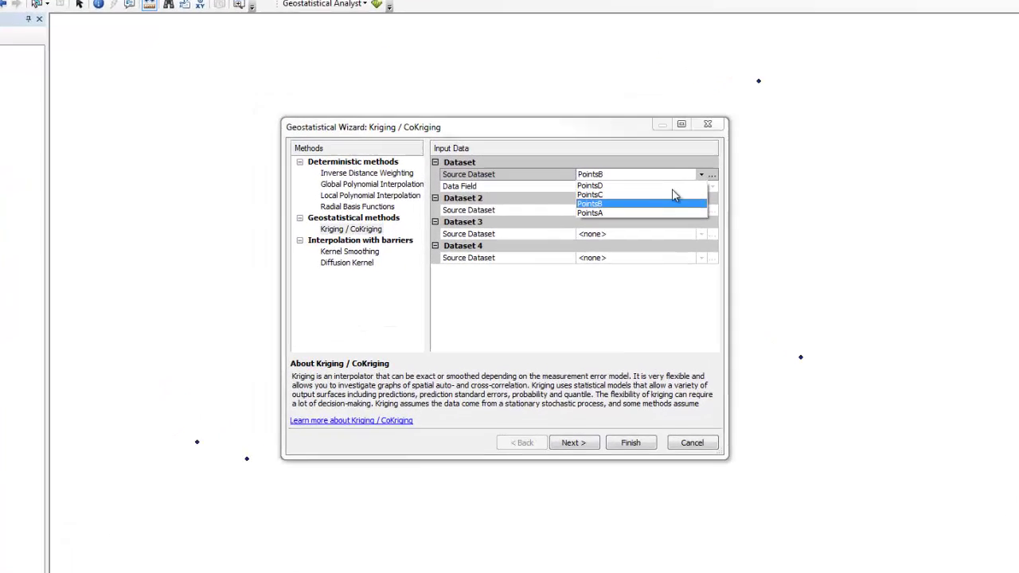
{"action": "left_click", "coordinate": [622, 170]}
{"action": "left_click", "coordinate": [725, 156]}
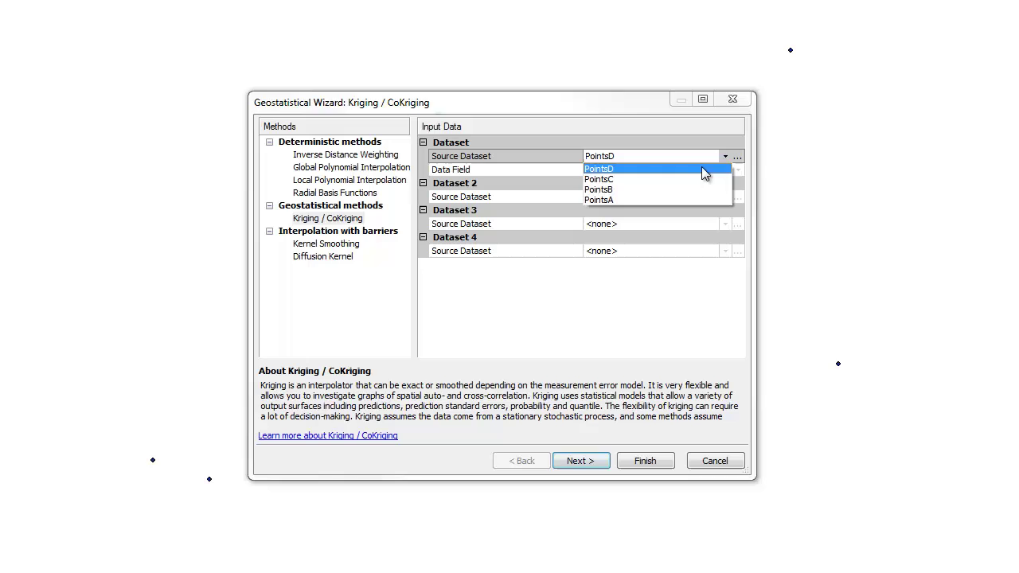
{"action": "left_click", "coordinate": [684, 179]}
{"action": "left_click", "coordinate": [715, 161]}
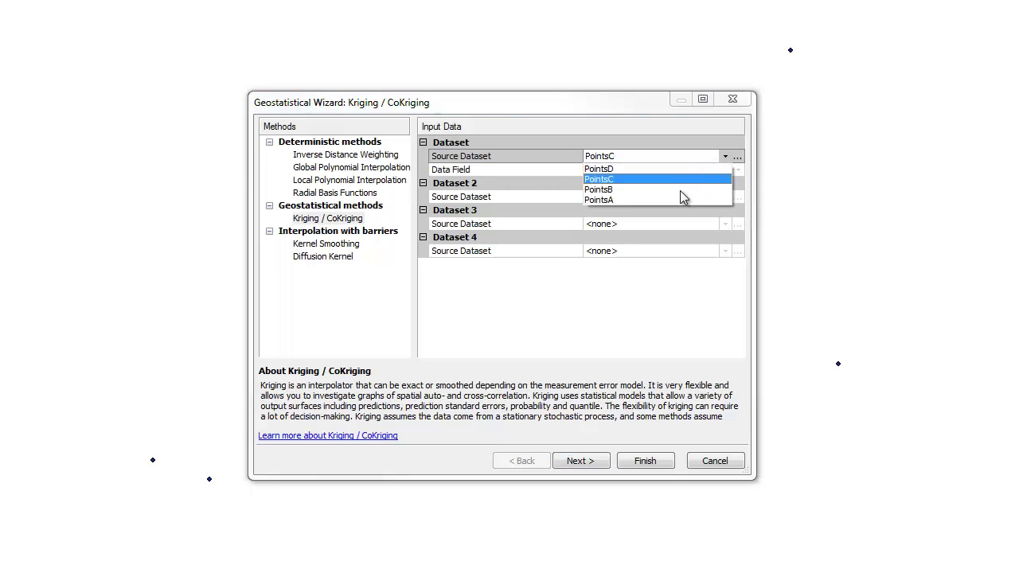
{"action": "left_click", "coordinate": [624, 200]}
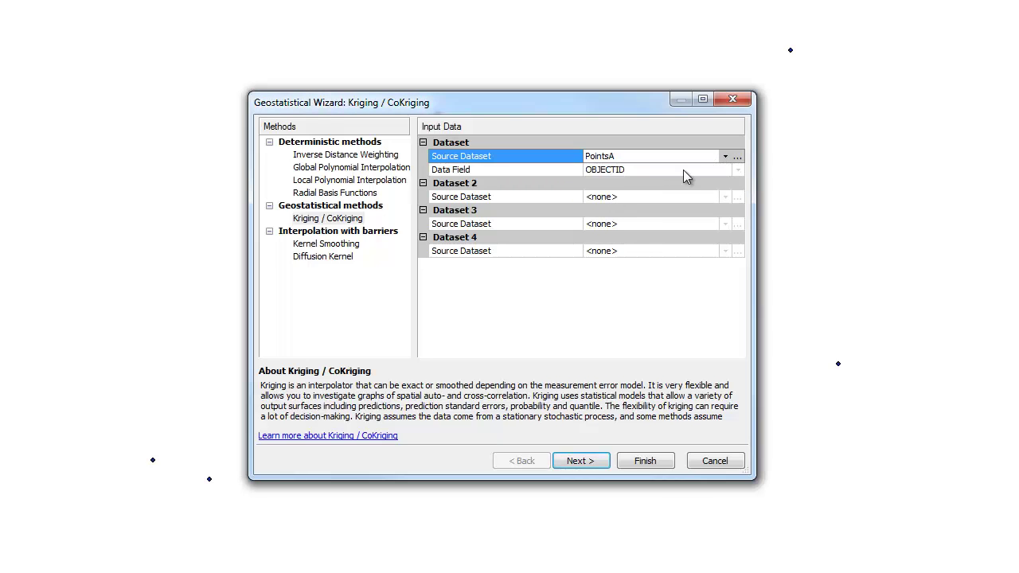
{"action": "left_click", "coordinate": [738, 168]}
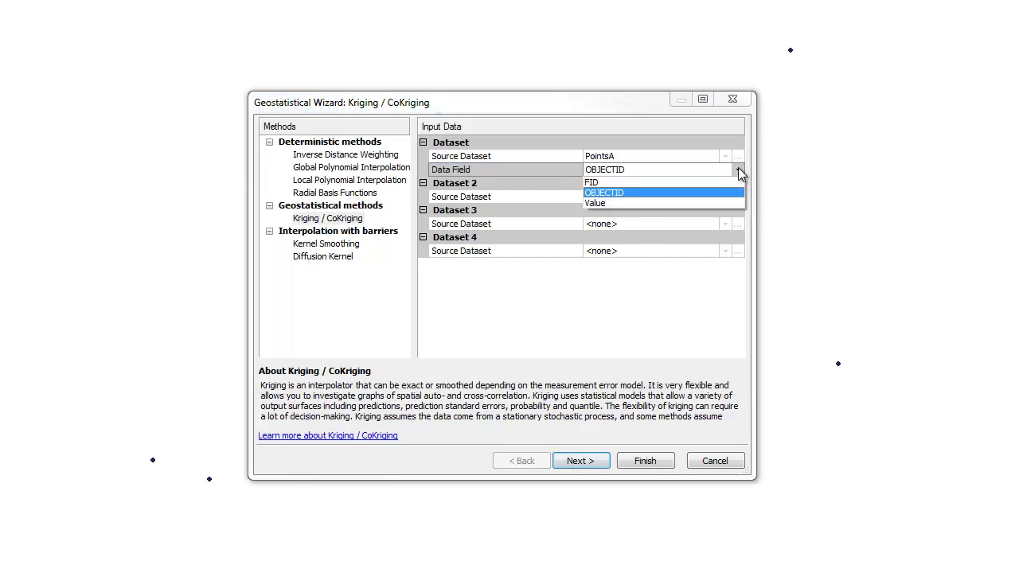
{"action": "left_click", "coordinate": [597, 204]}
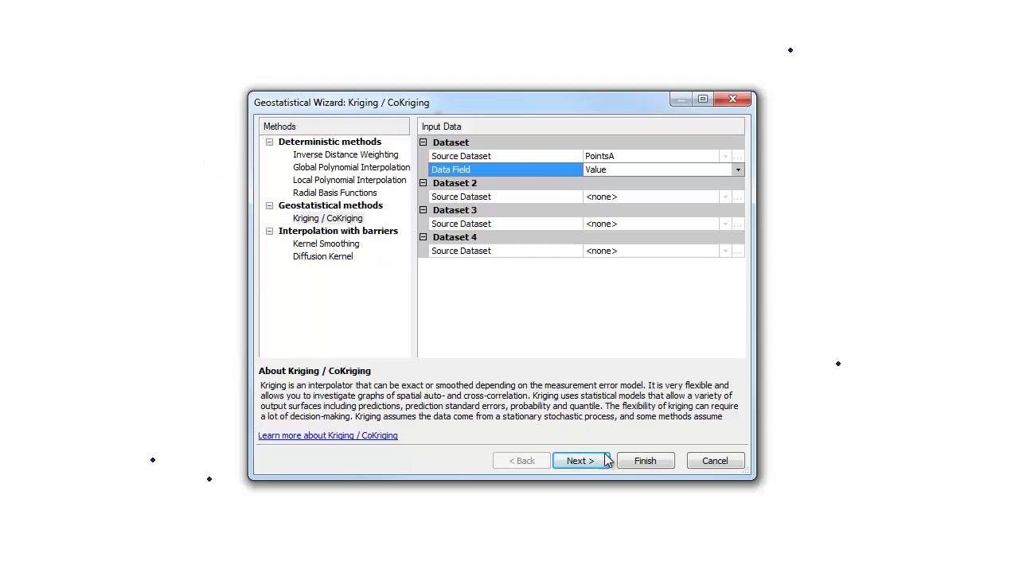
{"action": "left_click", "coordinate": [568, 465]}
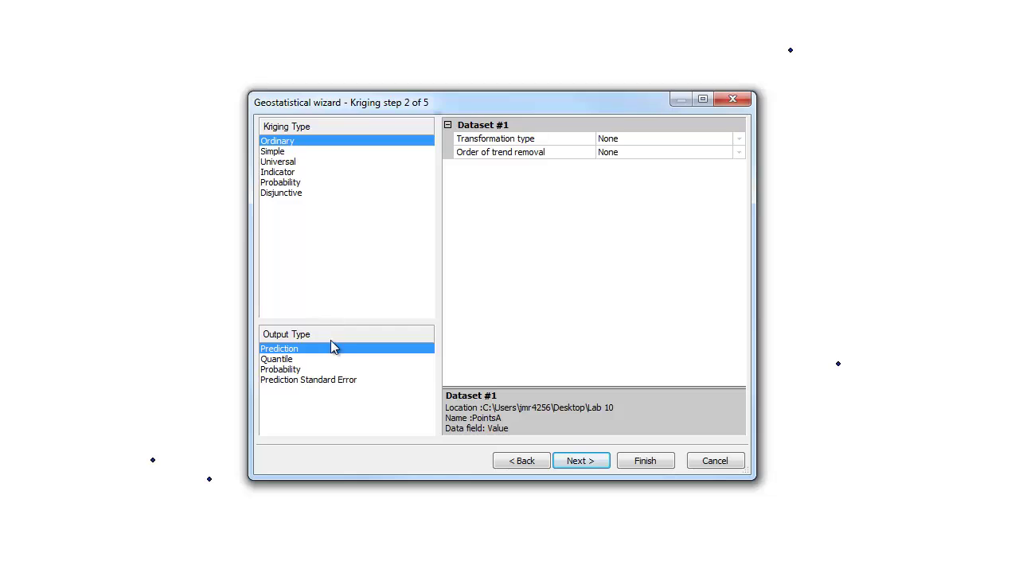
- Finish the wizard and review the Method Report for the PointsA ordinary kriging
{"action": "left_click", "coordinate": [647, 463]}
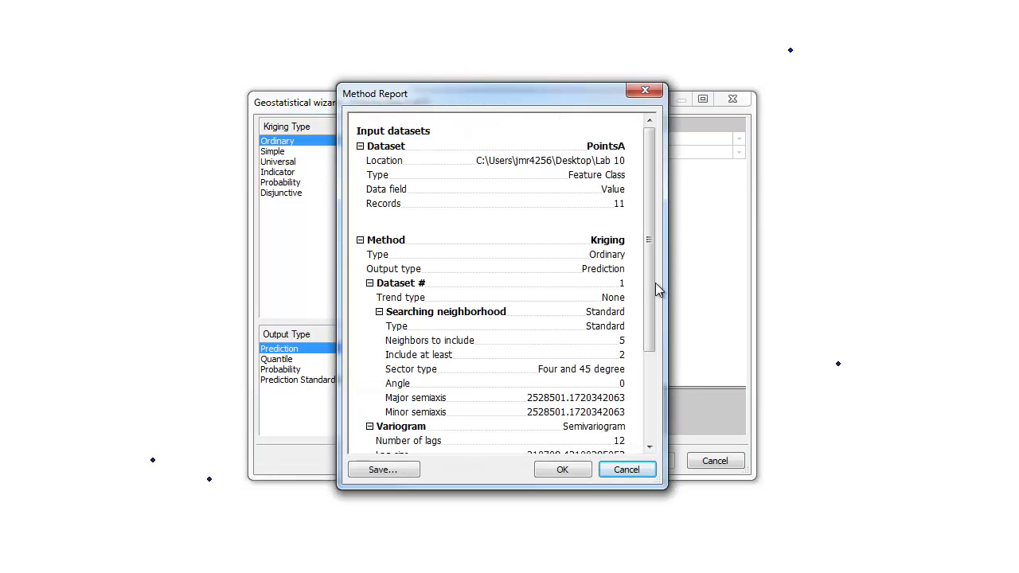
{"action": "left_click_drag", "start_coordinate": [655, 283], "coordinate": [649, 247]}
{"action": "scroll", "coordinate": [533, 293], "scroll_direction": "down", "scroll_amount": 3}
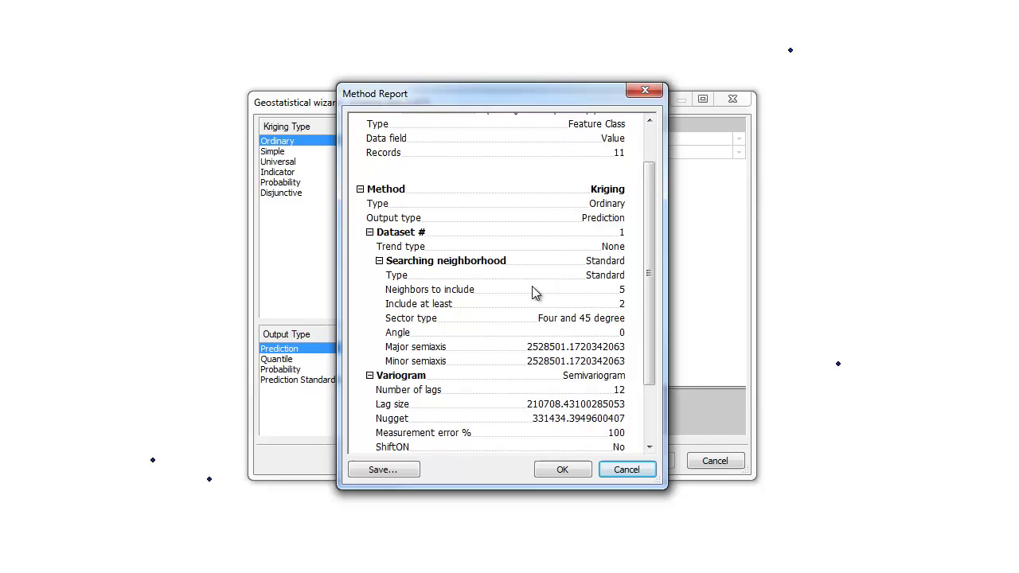
{"action": "scroll", "coordinate": [526, 358], "scroll_direction": "up", "scroll_amount": 3}
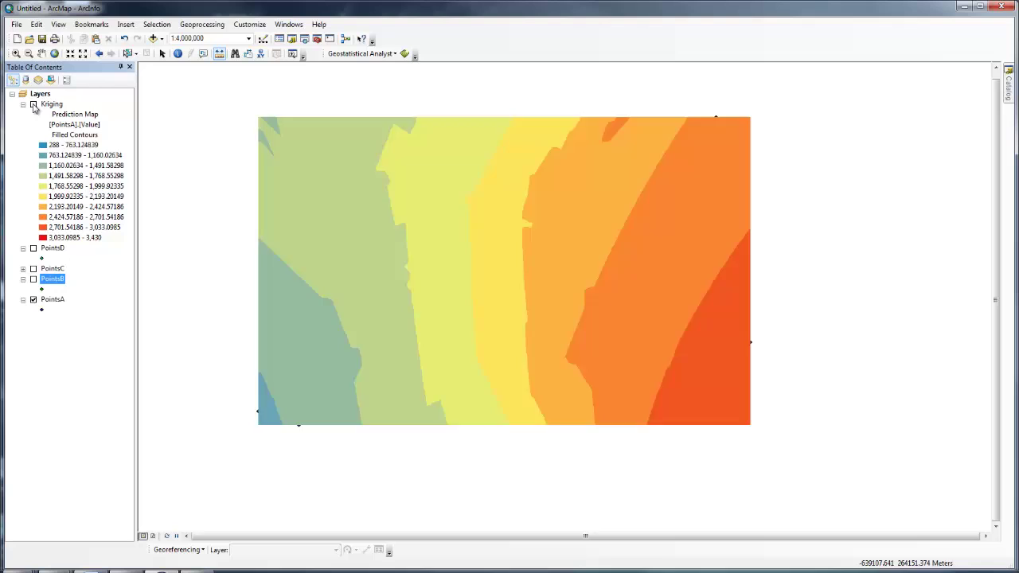
- Hide the Kriging layer and label the PointsA points with their Value numbers
{"action": "left_click", "coordinate": [34, 104]}
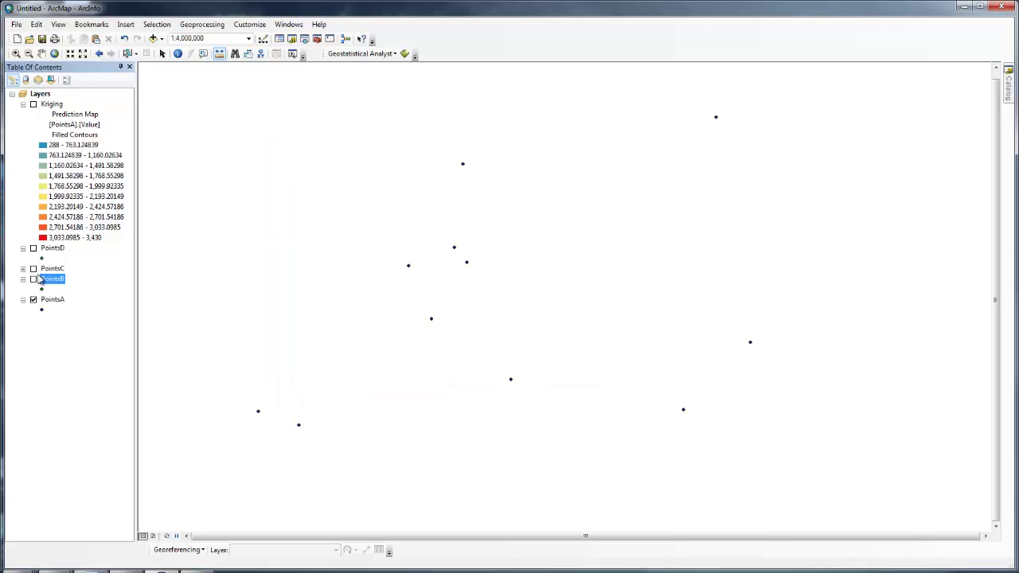
{"action": "left_click", "coordinate": [54, 301]}
{"action": "right_click", "coordinate": [54, 301]}
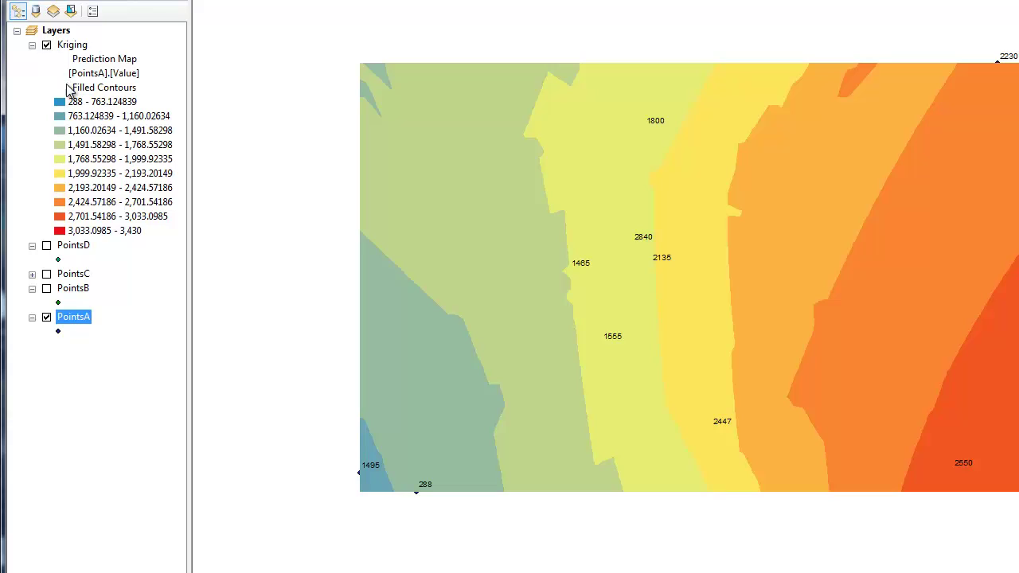
- Give the Kriging layer a yellow-to-red colour ramp in its symbology
{"action": "left_click", "coordinate": [76, 46]}
{"action": "right_click", "coordinate": [90, 52]}
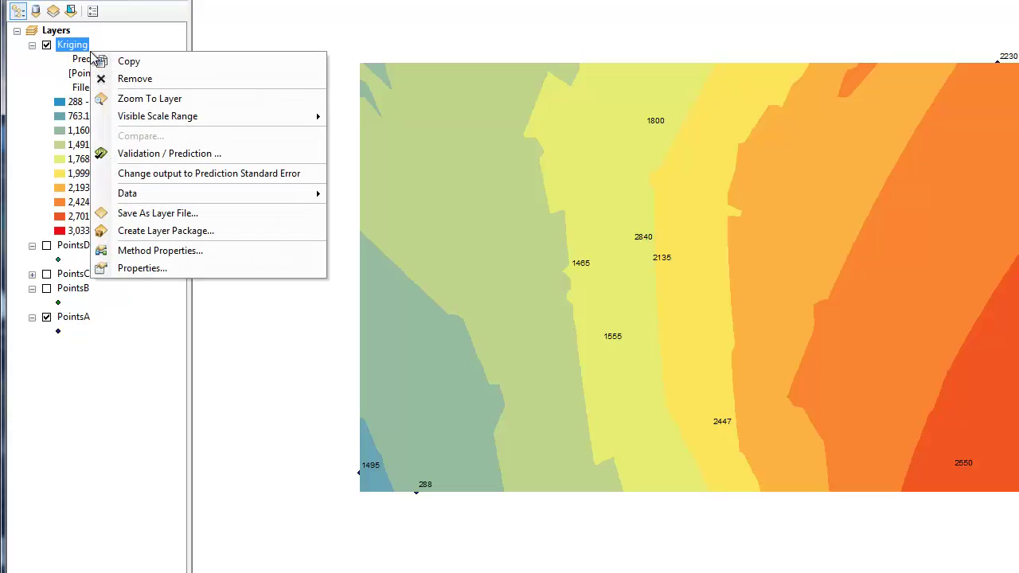
{"action": "left_click", "coordinate": [162, 271]}
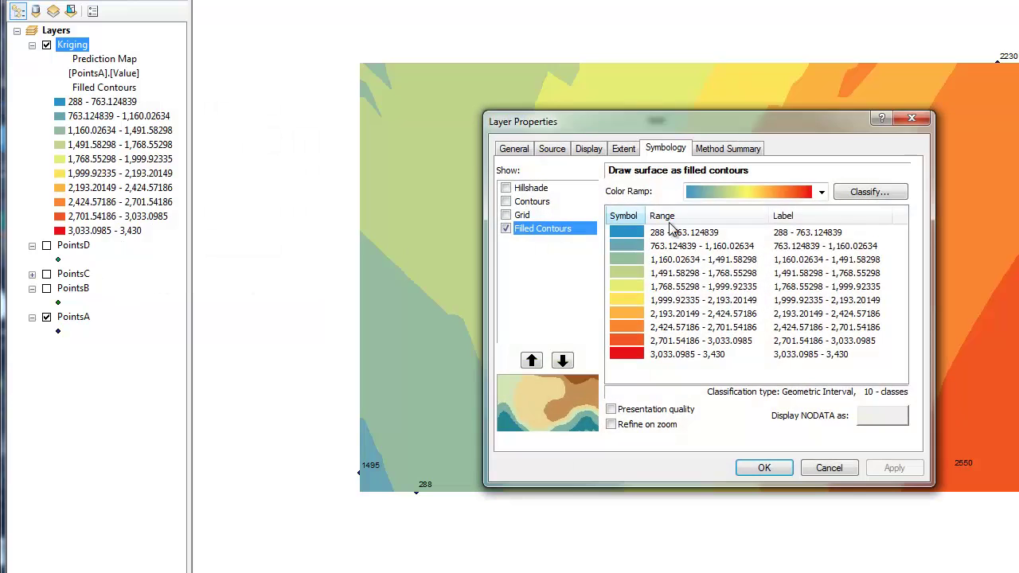
{"action": "left_click", "coordinate": [821, 192]}
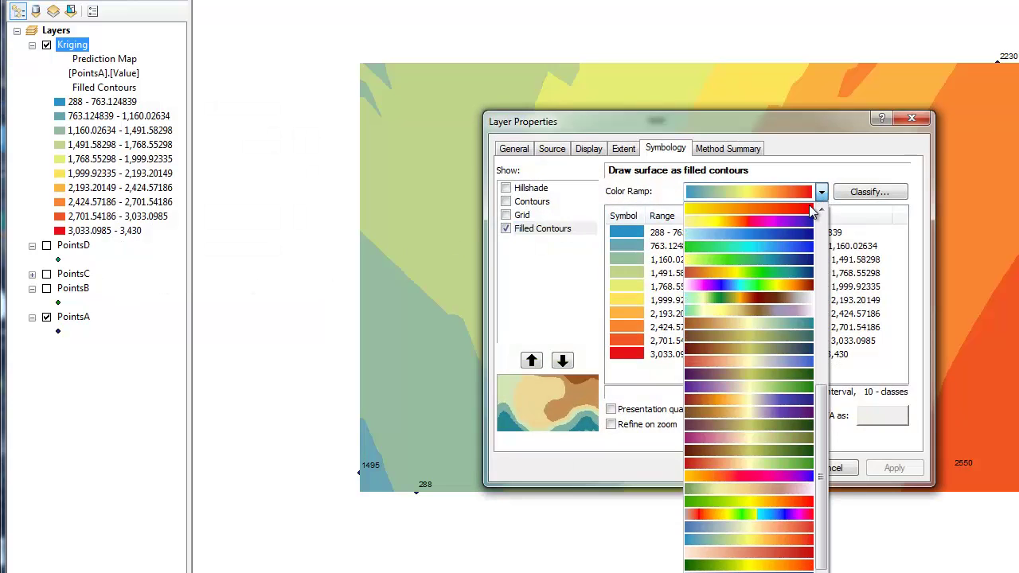
{"action": "left_click", "coordinate": [748, 208]}
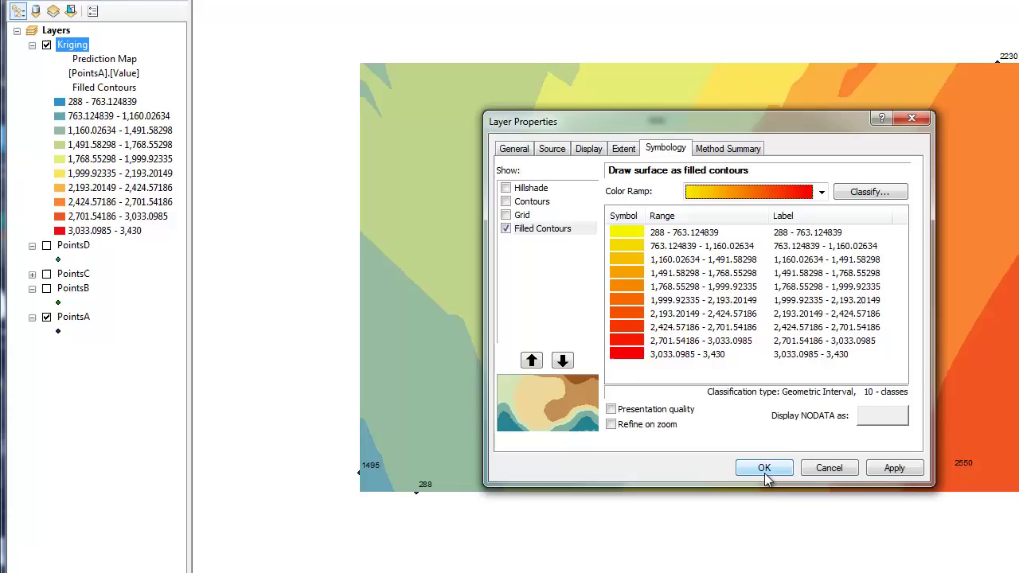
{"action": "left_click", "coordinate": [895, 469]}
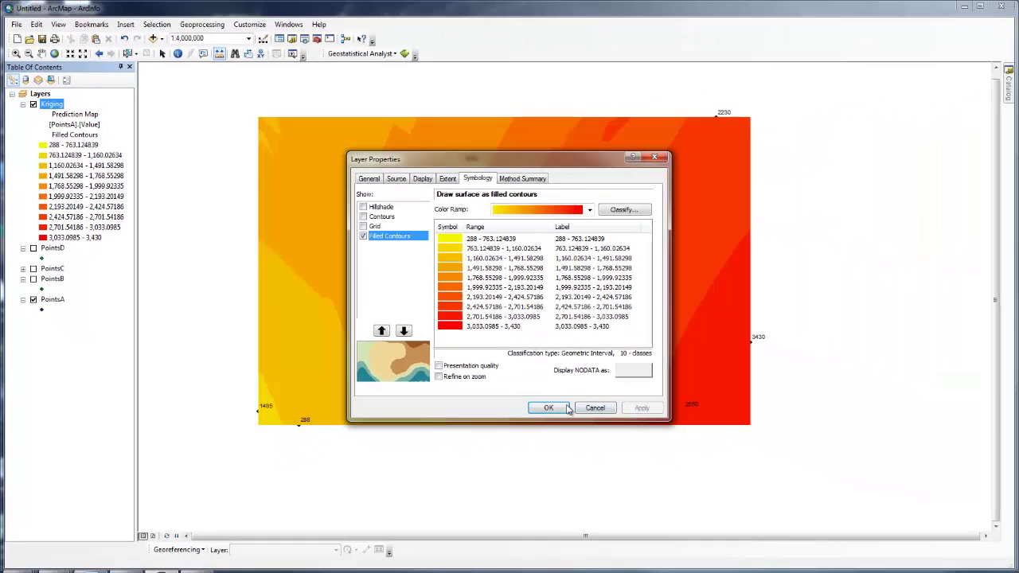
{"action": "left_click", "coordinate": [559, 409]}
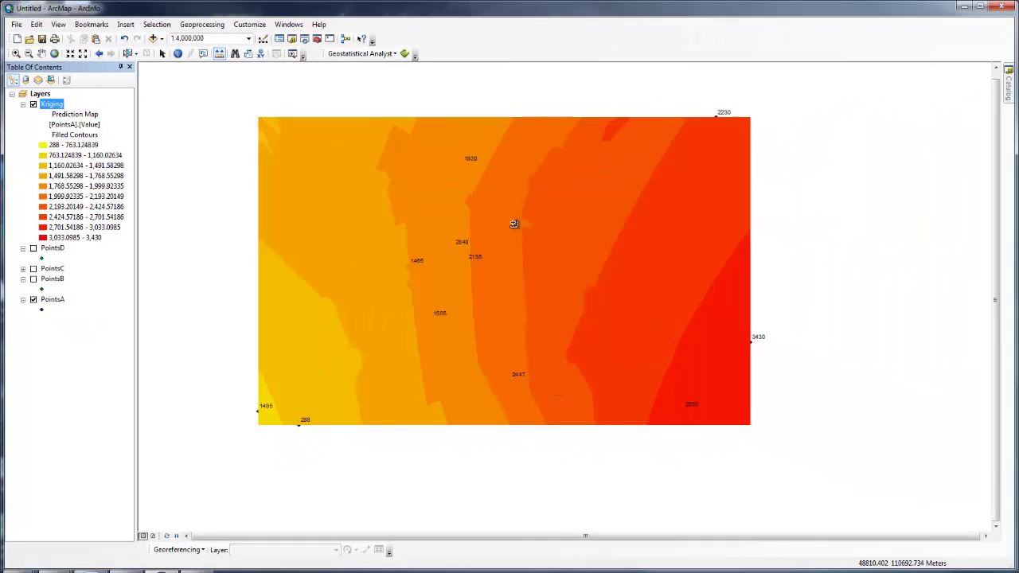
- Turn off the PointsA value labels
{"action": "right_click", "coordinate": [42, 304]}
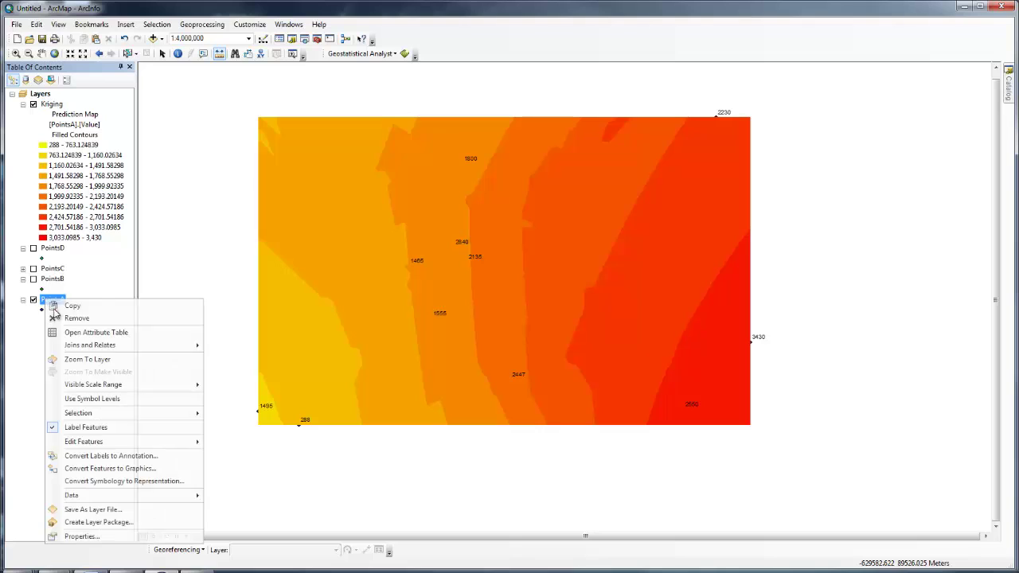
{"action": "left_click", "coordinate": [83, 430]}
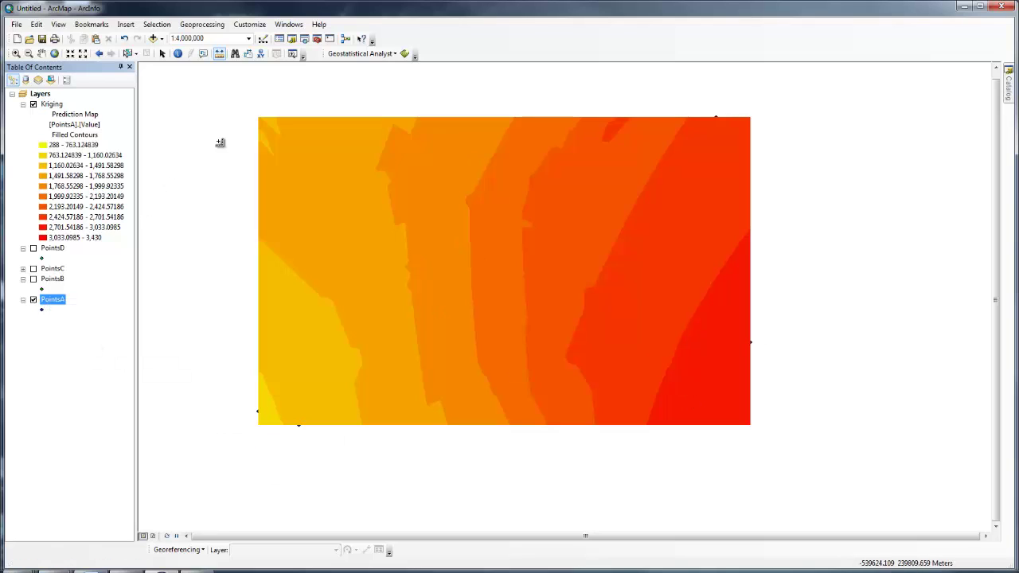
{"action": "left_click", "coordinate": [392, 55]}
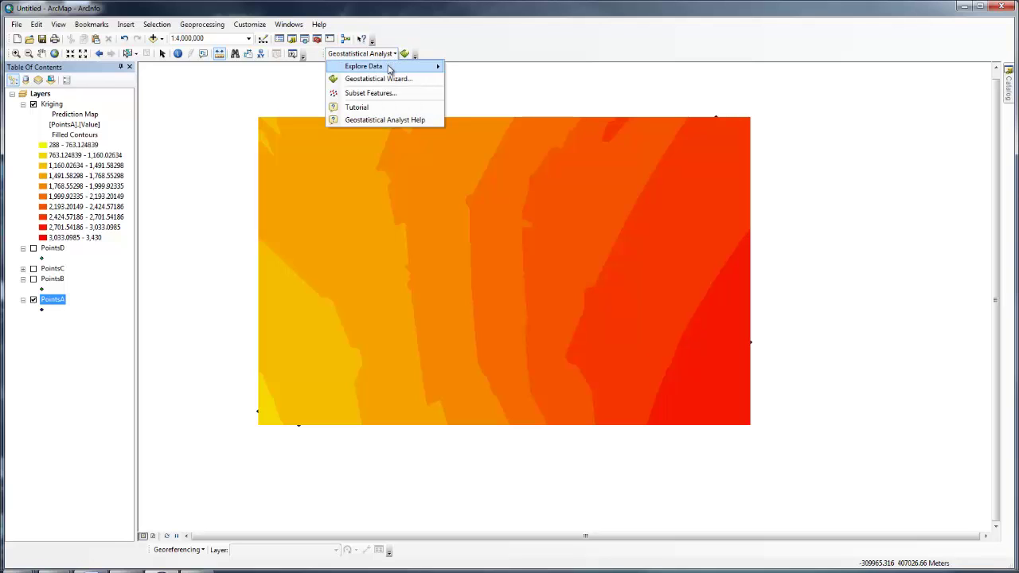
{"action": "mouse_move", "coordinate": [390, 68]}
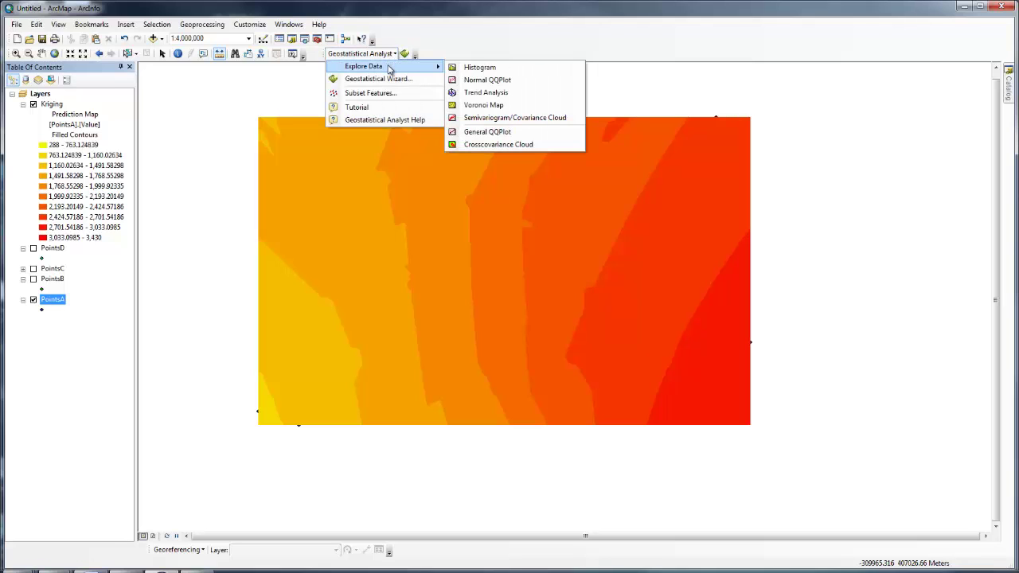
{"action": "left_click", "coordinate": [496, 118]}
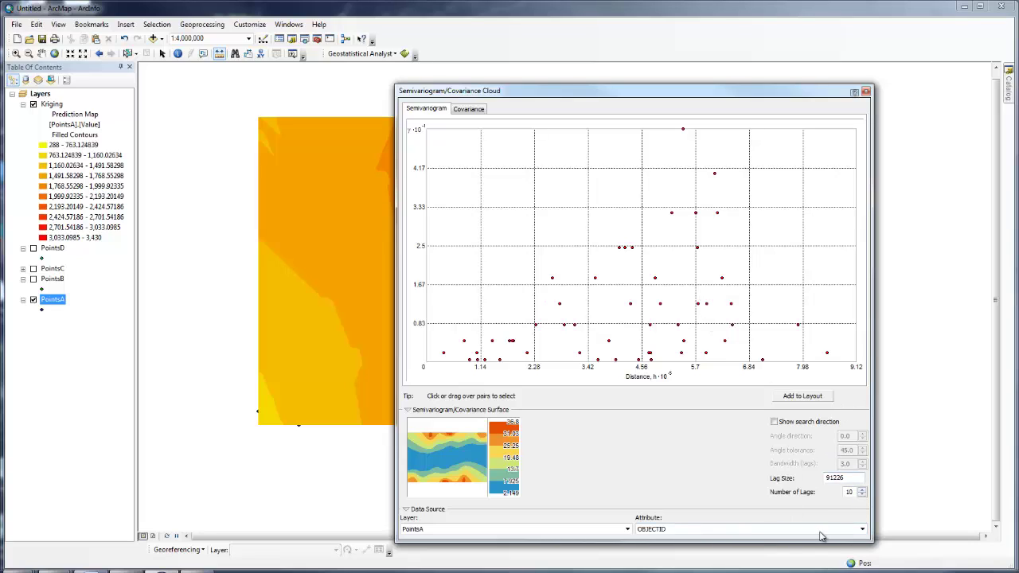
{"action": "left_click", "coordinate": [863, 529]}
{"action": "left_click", "coordinate": [850, 548]}
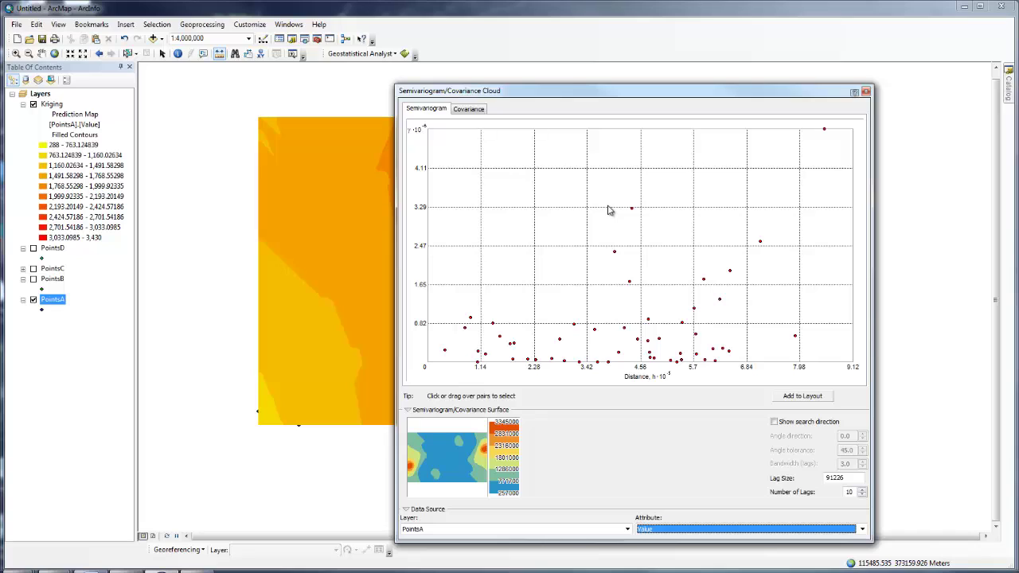
{"action": "left_click", "coordinate": [868, 92]}
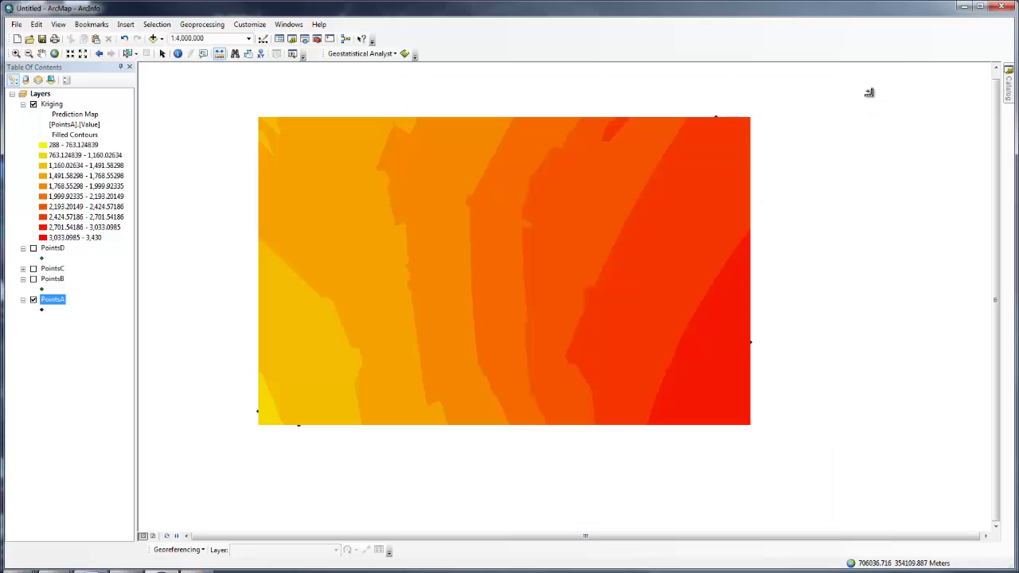
{"action": "left_click", "coordinate": [393, 53]}
{"action": "mouse_move", "coordinate": [395, 69]}
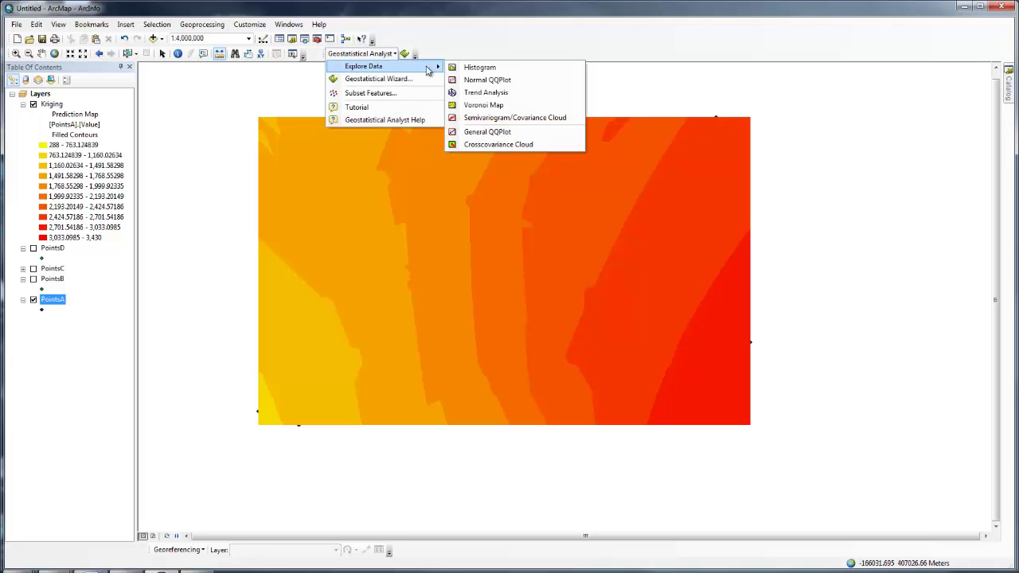
{"action": "left_click", "coordinate": [480, 82]}
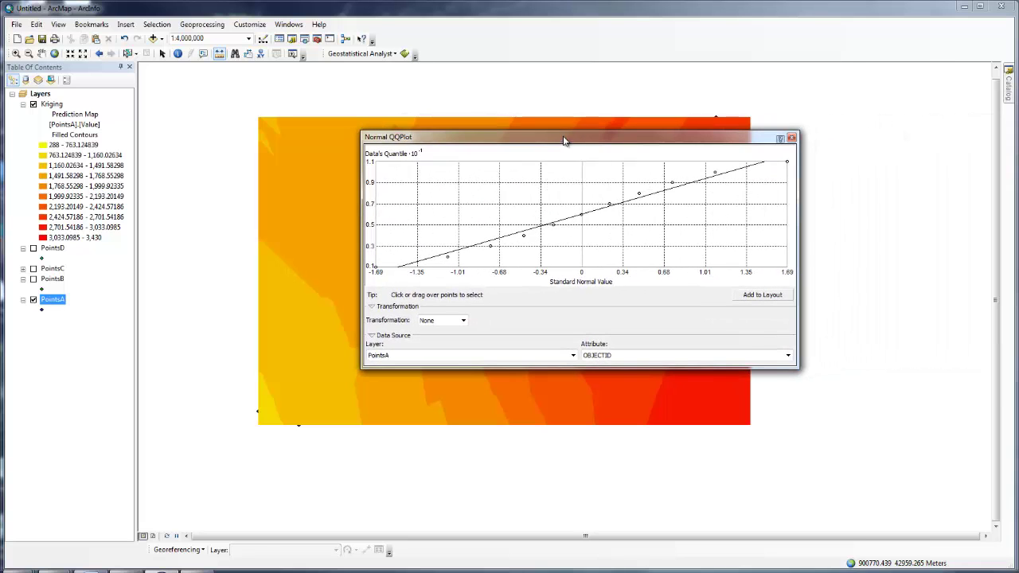
{"action": "left_click", "coordinate": [789, 356]}
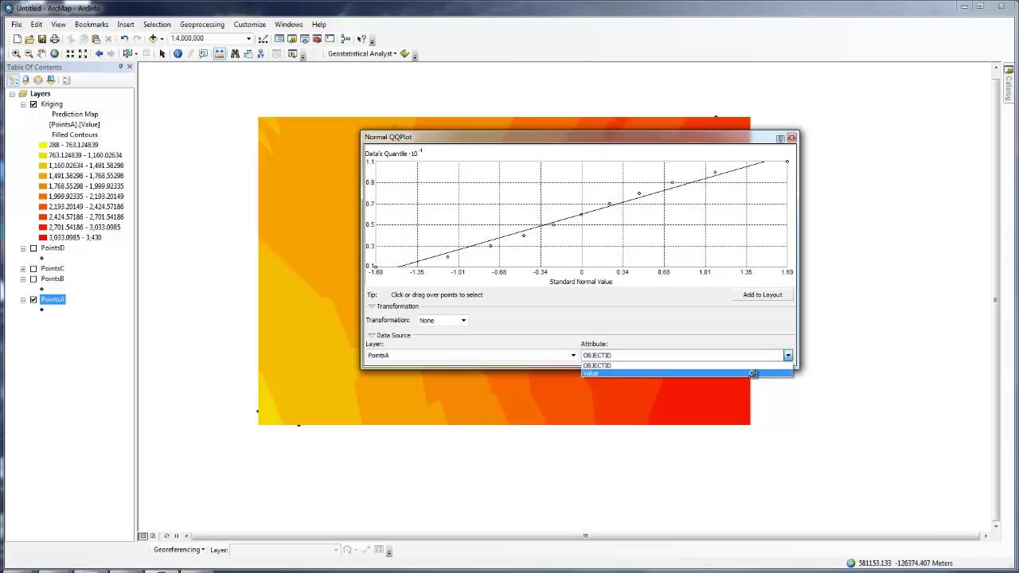
{"action": "left_click", "coordinate": [756, 375]}
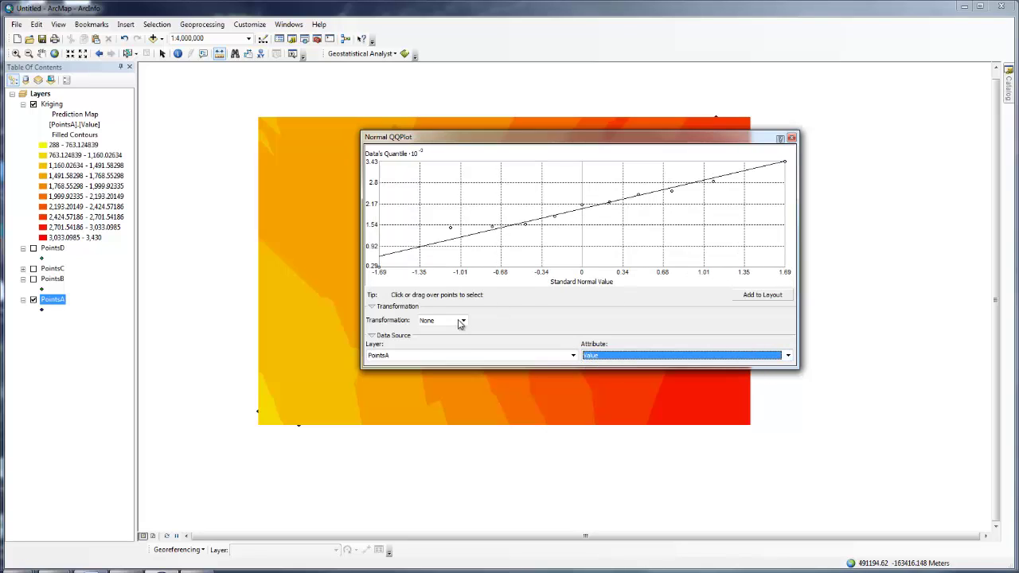
{"action": "left_click", "coordinate": [791, 138]}
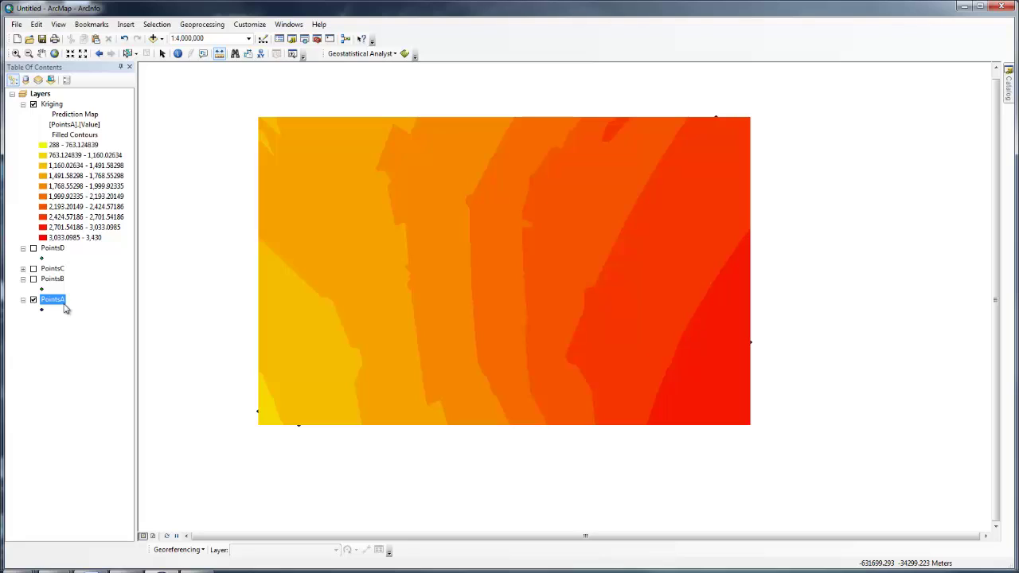
{"action": "left_click", "coordinate": [61, 270]}
{"action": "left_click", "coordinate": [60, 250]}
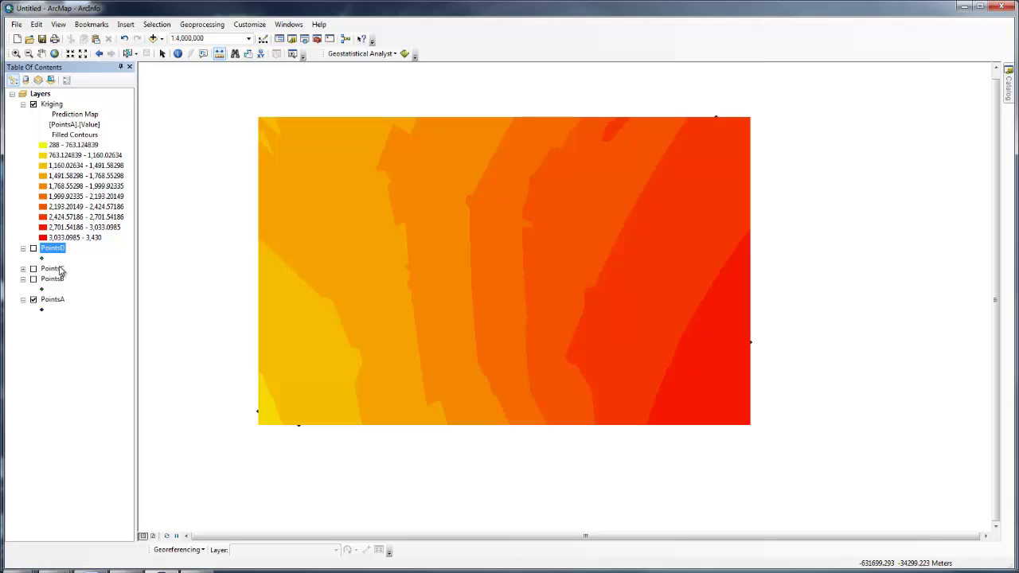
- Uncheck the Kriging layer so only the PointsA sample points are drawn
{"action": "left_click", "coordinate": [33, 104]}
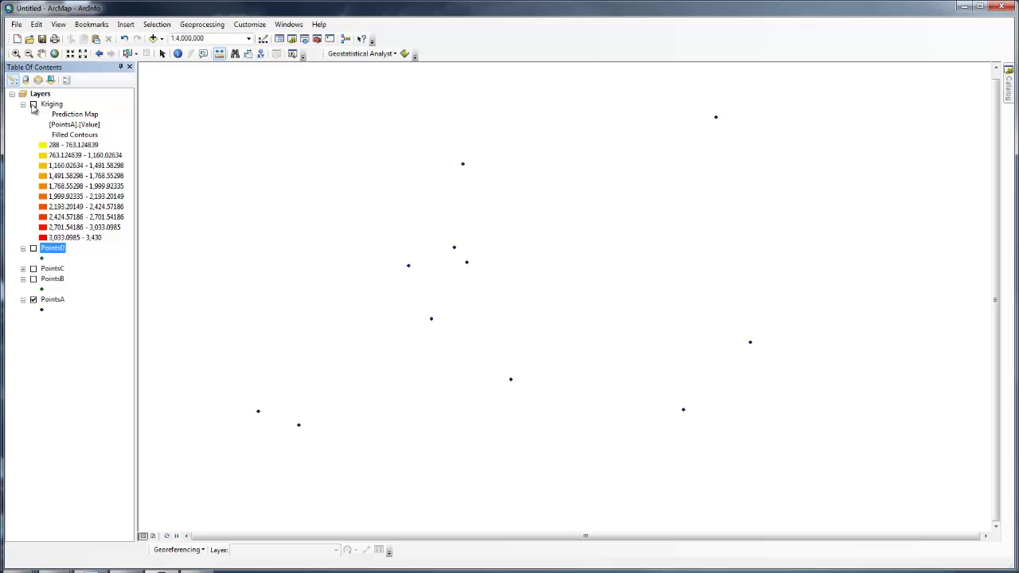